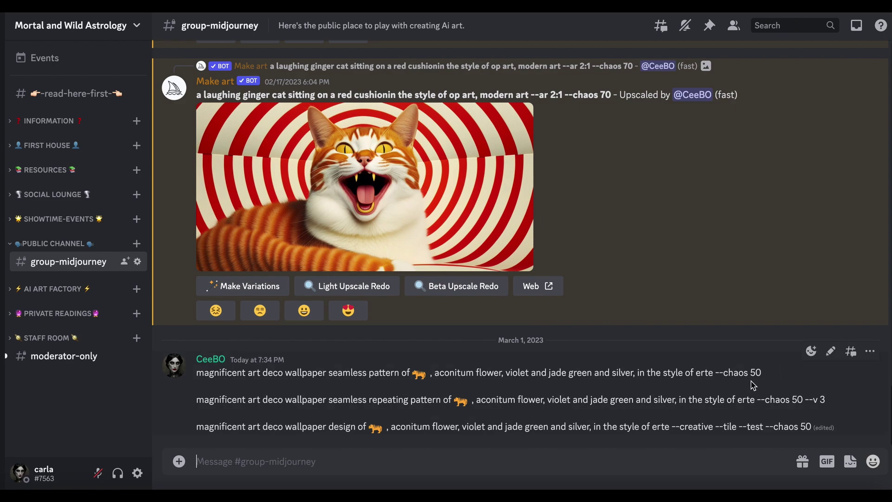
- Select the first CeeBO art deco wallpaper seamless pattern prompt line in the channel
{"action": "left_click_drag", "start_coordinate": [760, 372], "coordinate": [198, 373]}
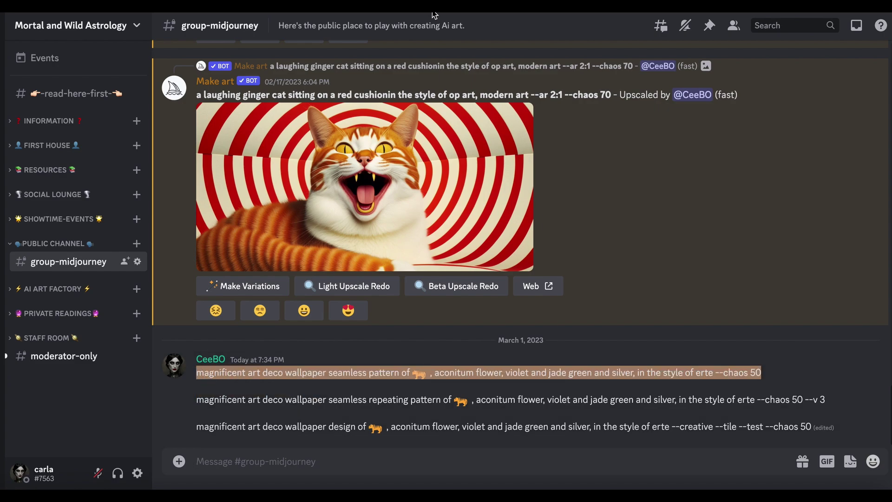
- Search the Midjourney community images for 'repating pattern'
{"action": "key", "text": "alt+Tab"}
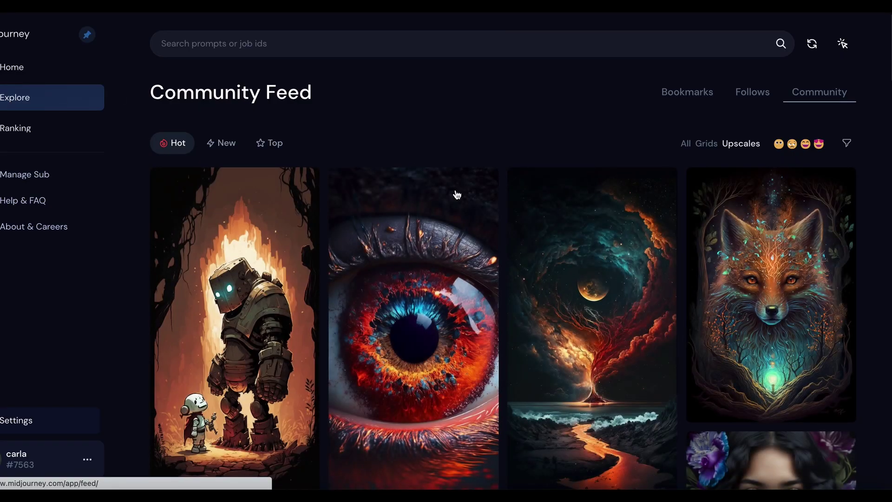
{"action": "left_click", "coordinate": [296, 41]}
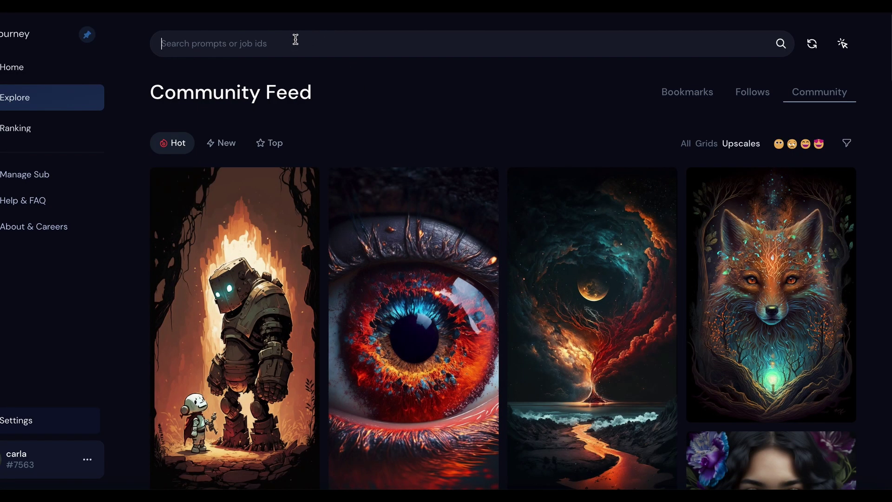
{"action": "type", "text": "repat"}
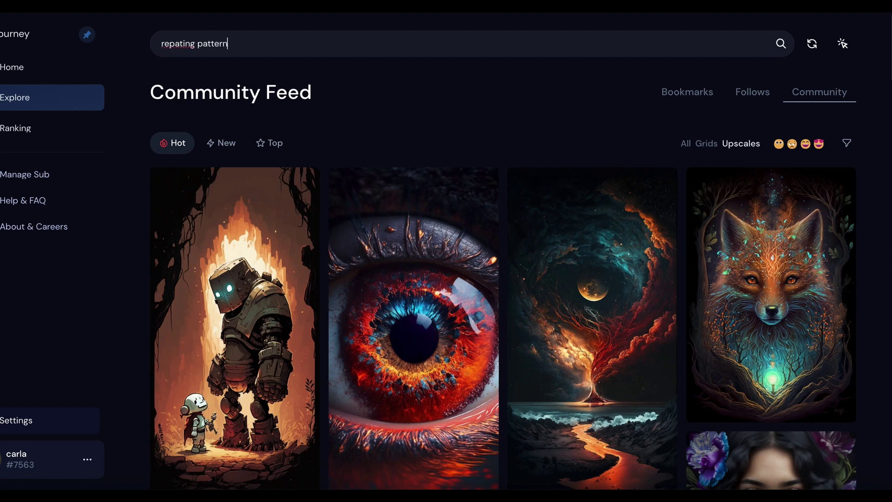
{"action": "type", "text": "ing pattern"}
{"action": "key", "text": "Return"}
{"action": "type", "text": "e"}
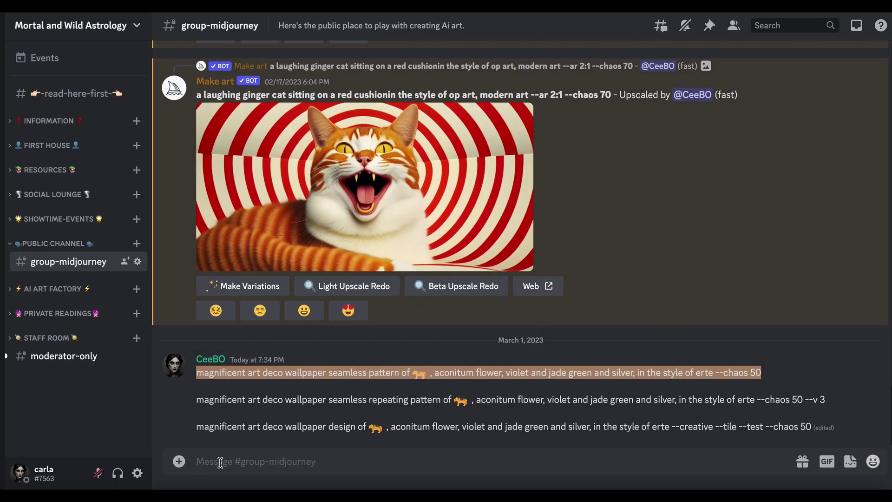
{"action": "left_click", "coordinate": [232, 461]}
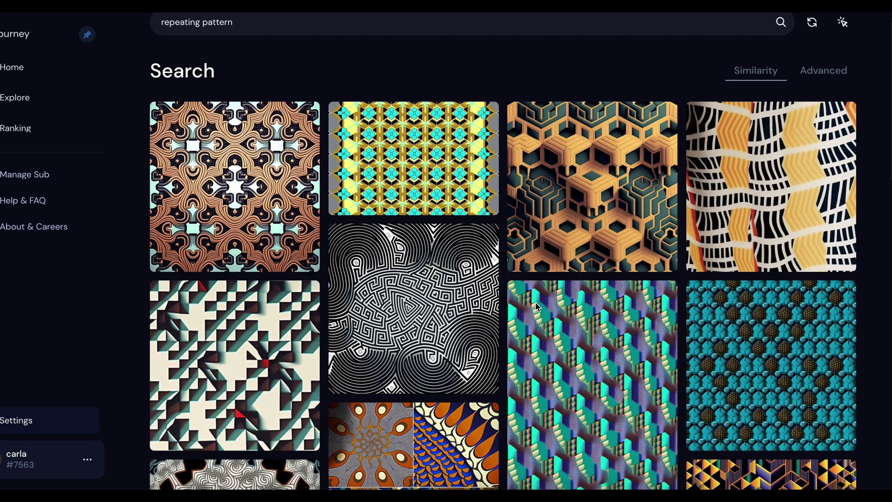
- Scroll the first repeating-pattern results and choose Expand Search for more similar patterns
{"action": "scroll", "coordinate": [535, 306], "scroll_direction": "down", "scroll_amount": 7}
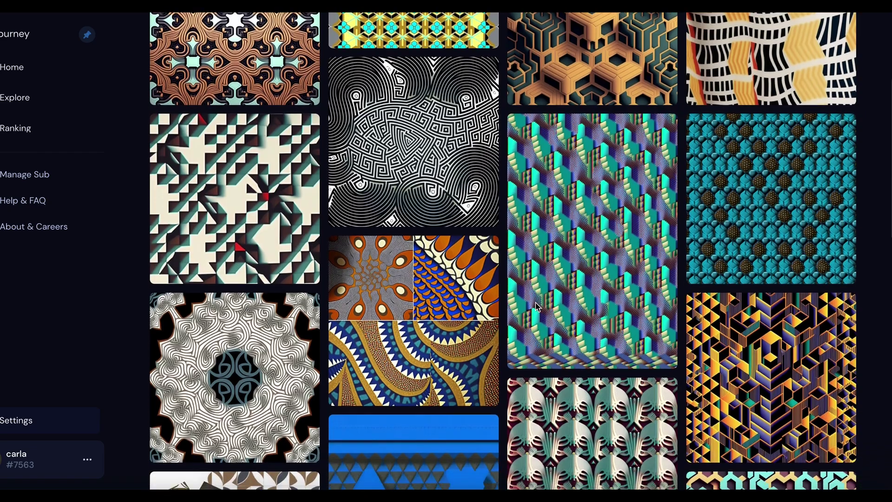
{"action": "scroll", "coordinate": [536, 307], "scroll_direction": "down", "scroll_amount": 7}
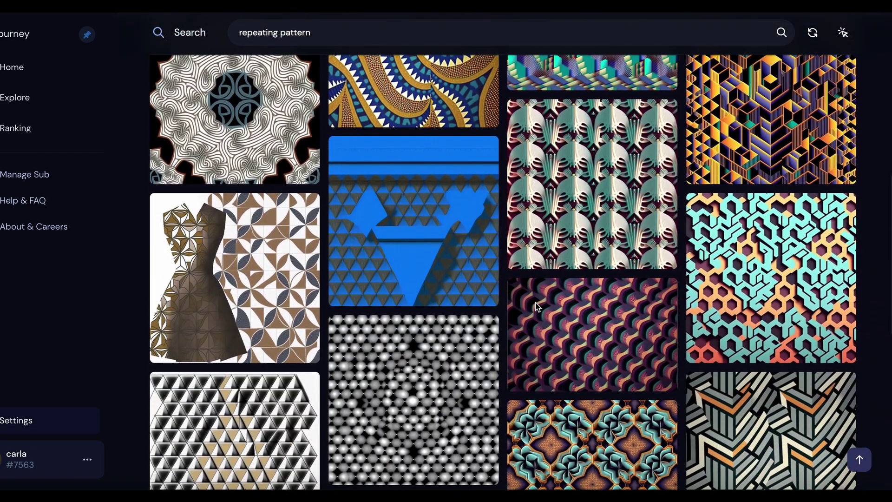
{"action": "scroll", "coordinate": [536, 306], "scroll_direction": "down", "scroll_amount": 2}
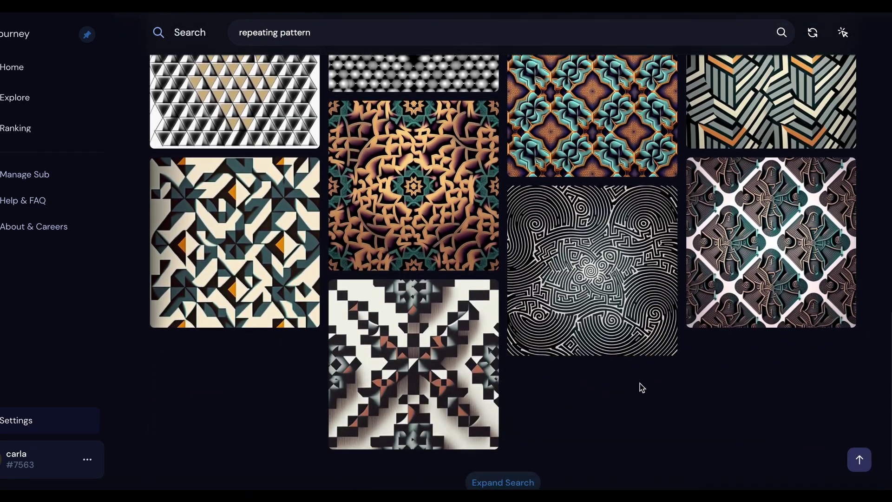
{"action": "scroll", "coordinate": [643, 386], "scroll_direction": "down", "scroll_amount": 1}
{"action": "left_click", "coordinate": [520, 437]}
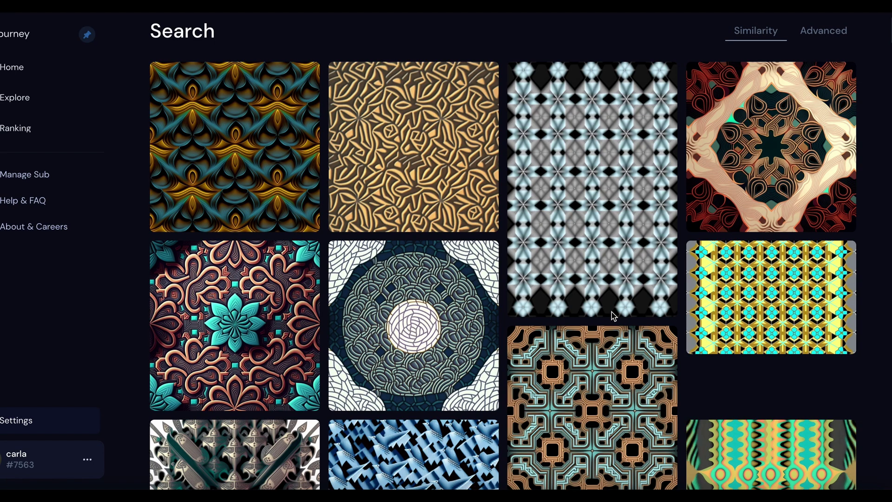
- Browse the expanded grid of tiled pattern results for ideas
{"action": "scroll", "coordinate": [613, 315], "scroll_direction": "down", "scroll_amount": 1}
{"action": "scroll", "coordinate": [613, 316], "scroll_direction": "up", "scroll_amount": 2}
{"action": "scroll", "coordinate": [612, 316], "scroll_direction": "down", "scroll_amount": 1}
{"action": "mouse_move", "coordinate": [269, 184]}
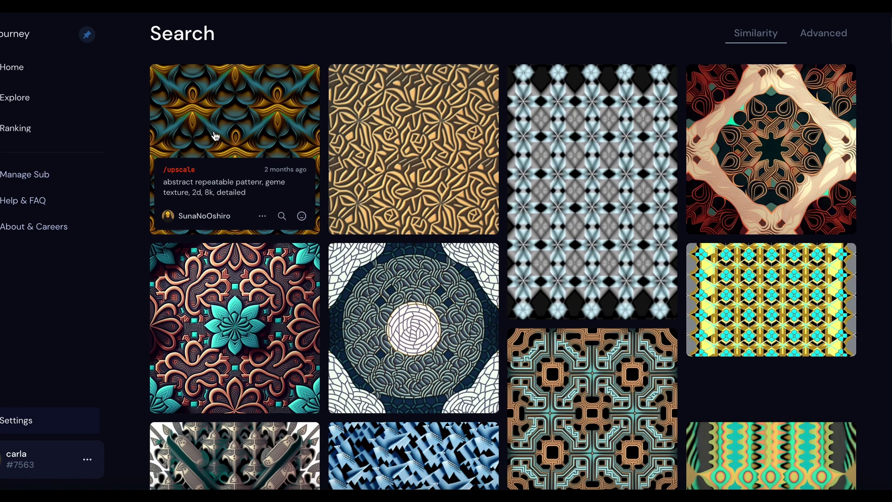
{"action": "scroll", "coordinate": [404, 316], "scroll_direction": "down", "scroll_amount": 4}
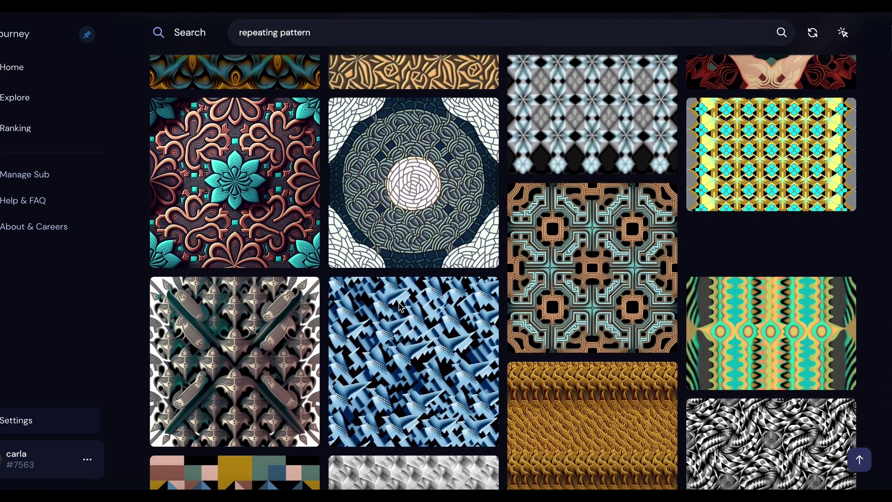
{"action": "scroll", "coordinate": [400, 306], "scroll_direction": "up", "scroll_amount": 1}
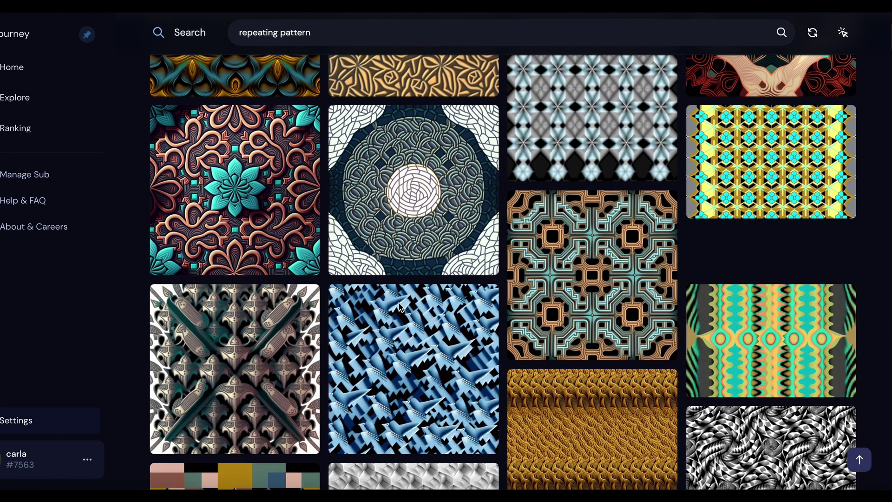
{"action": "scroll", "coordinate": [400, 306], "scroll_direction": "down", "scroll_amount": 5}
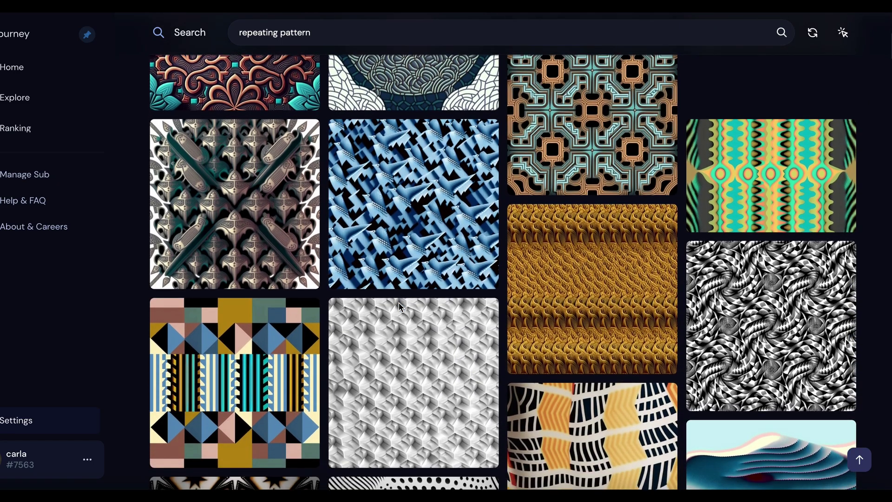
{"action": "scroll", "coordinate": [399, 306], "scroll_direction": "down", "scroll_amount": 5}
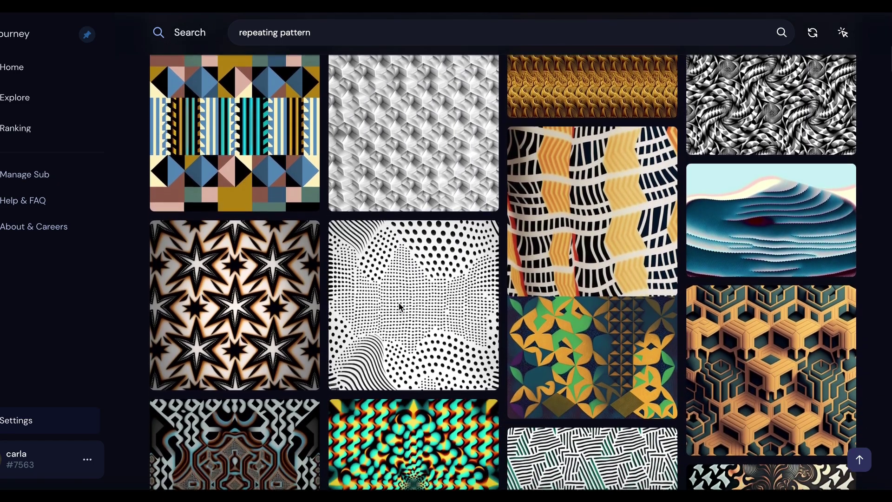
{"action": "scroll", "coordinate": [399, 305], "scroll_direction": "down", "scroll_amount": 2}
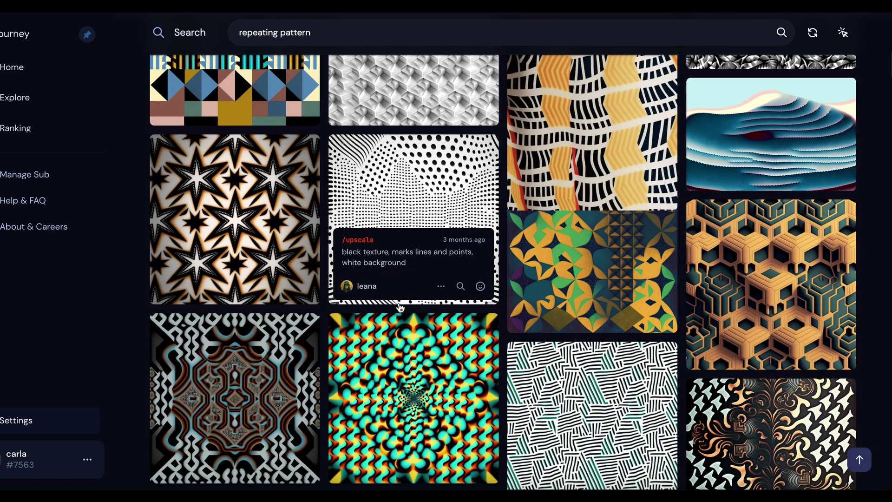
{"action": "scroll", "coordinate": [399, 306], "scroll_direction": "down", "scroll_amount": 1}
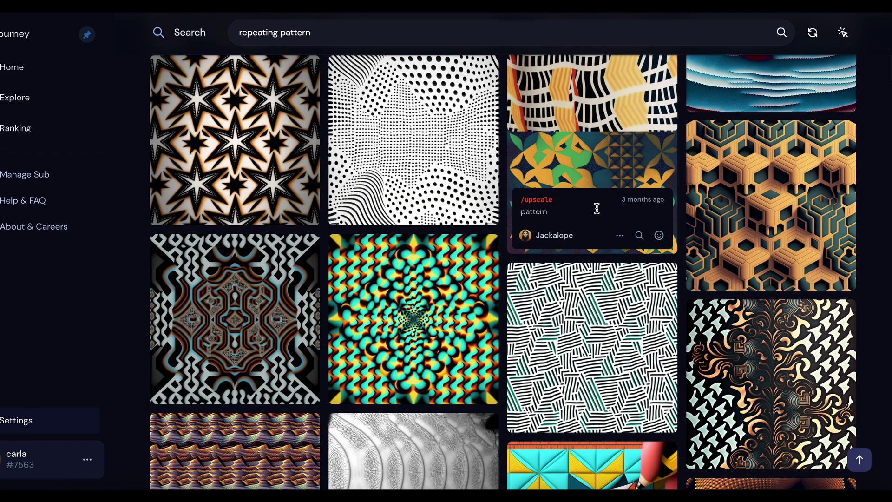
{"action": "scroll", "coordinate": [597, 209], "scroll_direction": "down", "scroll_amount": 3}
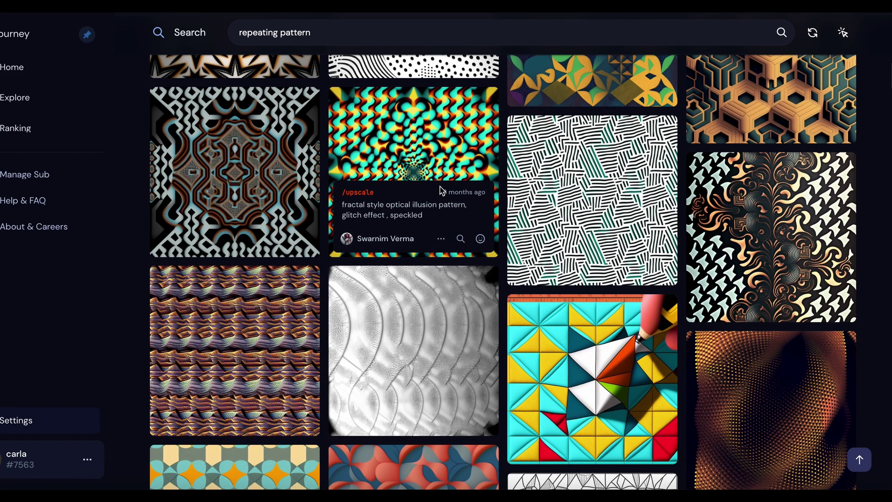
{"action": "scroll", "coordinate": [439, 187], "scroll_direction": "down", "scroll_amount": 3}
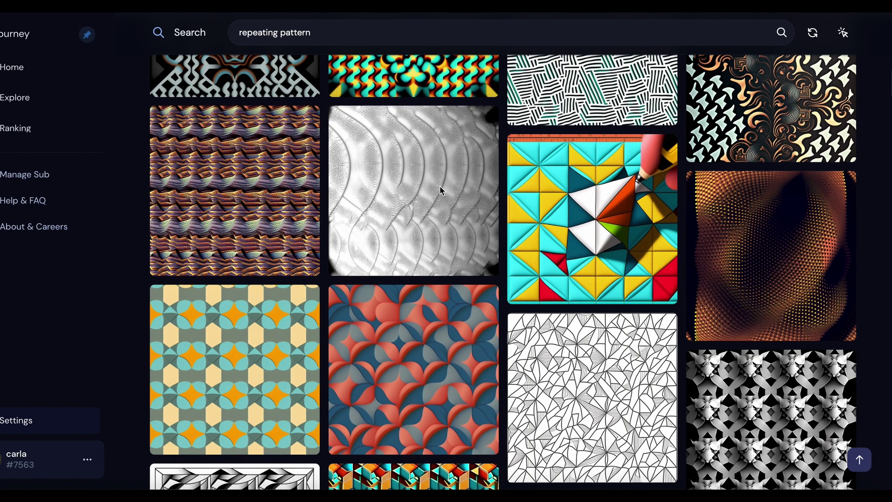
{"action": "scroll", "coordinate": [527, 247], "scroll_direction": "down", "scroll_amount": 3}
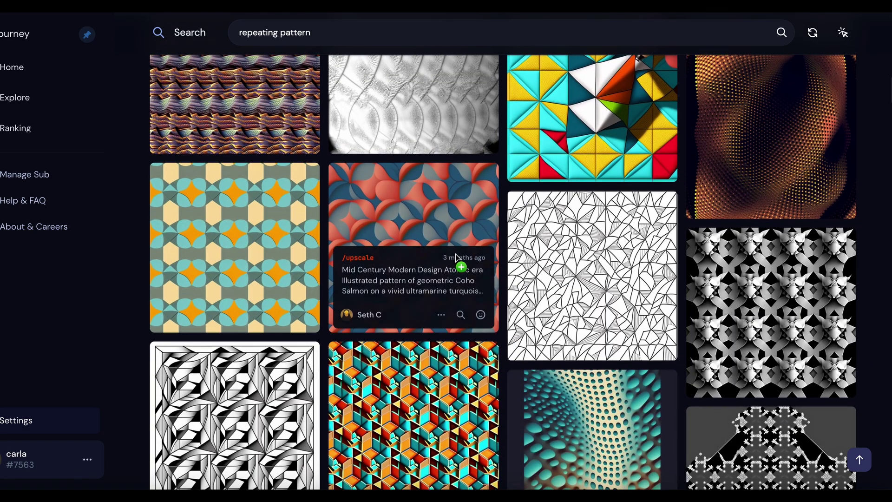
{"action": "scroll", "coordinate": [437, 255], "scroll_direction": "down", "scroll_amount": 3}
{"action": "scroll", "coordinate": [437, 255], "scroll_direction": "down", "scroll_amount": 1}
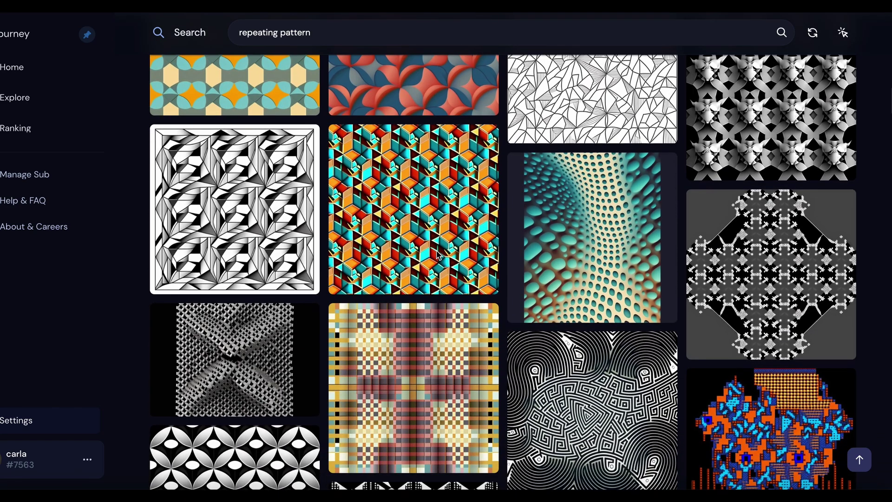
{"action": "scroll", "coordinate": [438, 255], "scroll_direction": "down", "scroll_amount": 3}
{"action": "scroll", "coordinate": [438, 256], "scroll_direction": "down", "scroll_amount": 4}
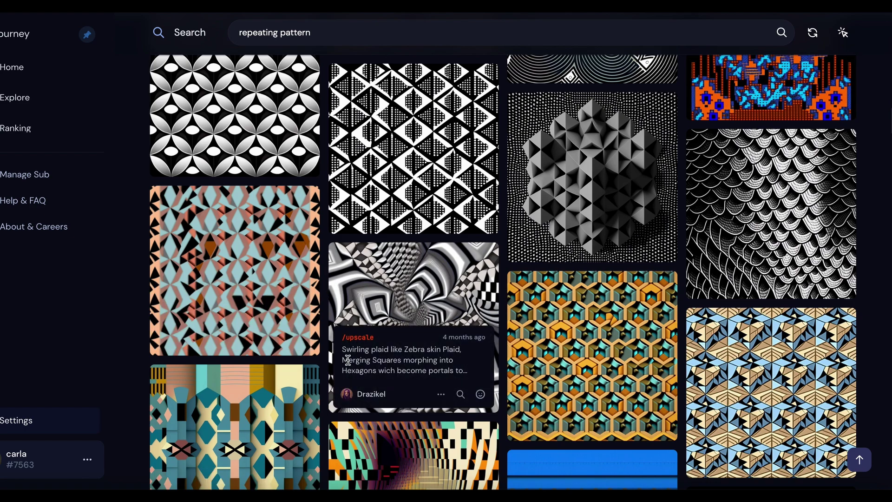
{"action": "scroll", "coordinate": [576, 325], "scroll_direction": "down", "scroll_amount": 6}
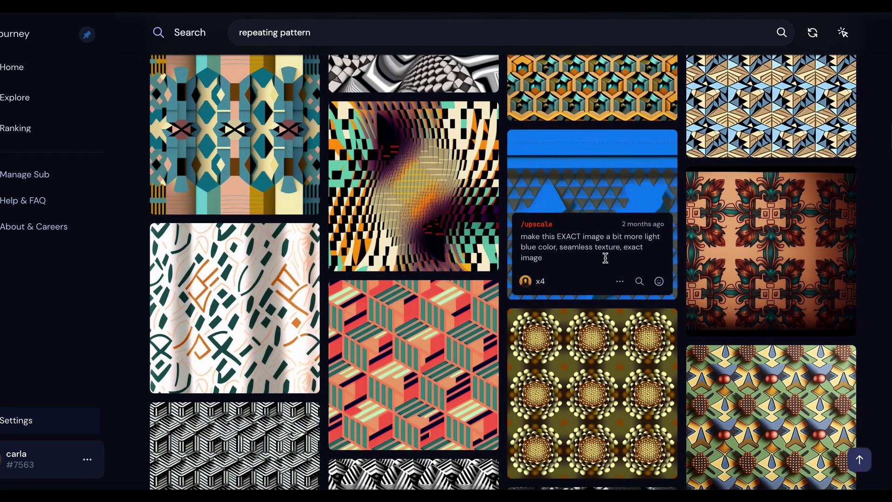
{"action": "scroll", "coordinate": [606, 257], "scroll_direction": "down", "scroll_amount": 15}
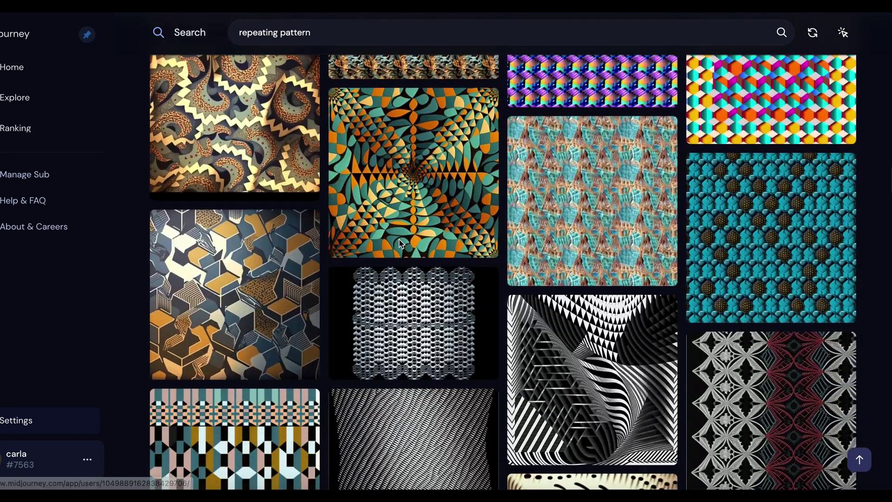
{"action": "scroll", "coordinate": [401, 243], "scroll_direction": "down", "scroll_amount": 5}
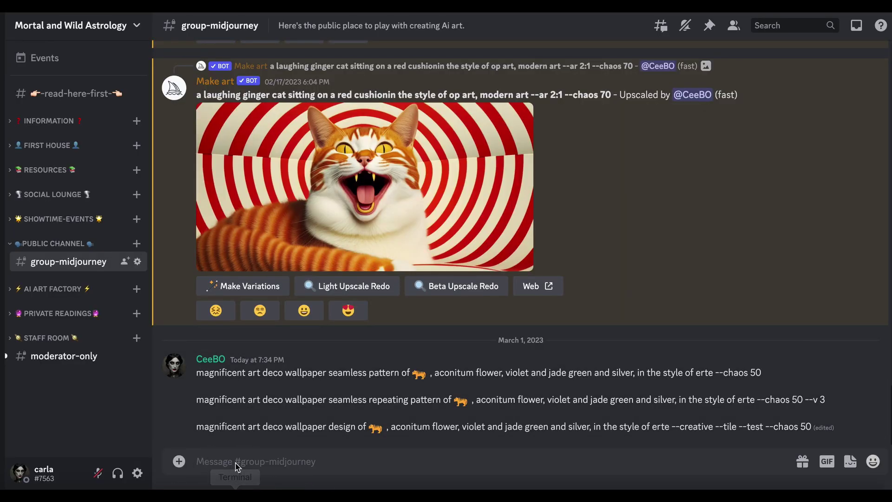
- Submit the copied art deco wallpaper seamless pattern prompt through /imagine
{"action": "left_click", "coordinate": [241, 461]}
{"action": "type", "text": "/"}
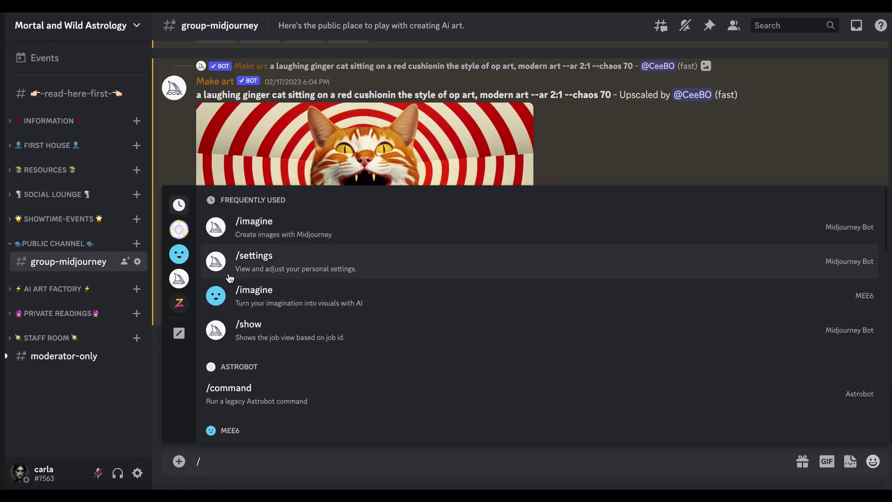
{"action": "left_click", "coordinate": [271, 231]}
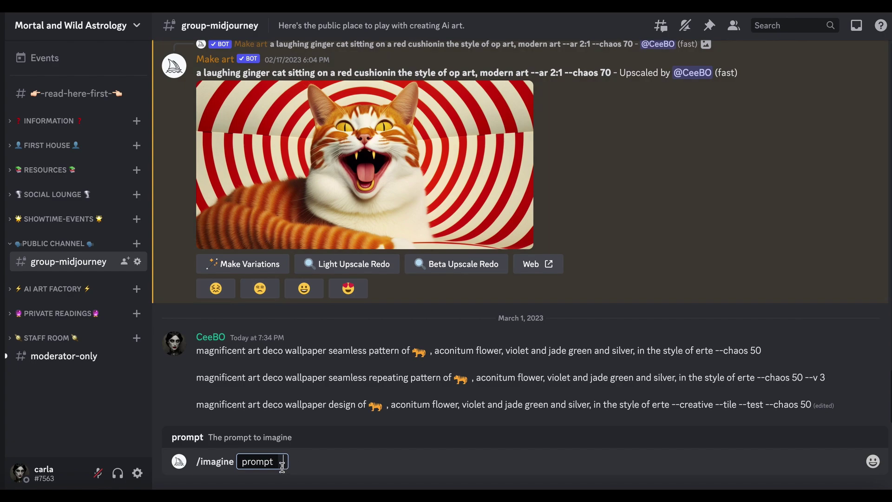
{"action": "type", "text": "magnificent art deco wallpaper seamless pattern of 🐅 , aconitum flower, violet and jade green and silver, in the style of erte --chaos 50"}
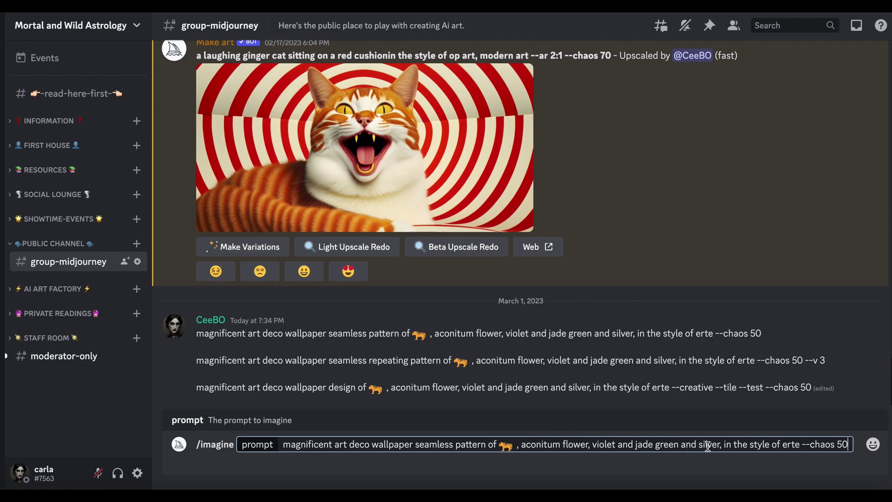
{"action": "left_click", "coordinate": [718, 445]}
{"action": "key", "text": "Return"}
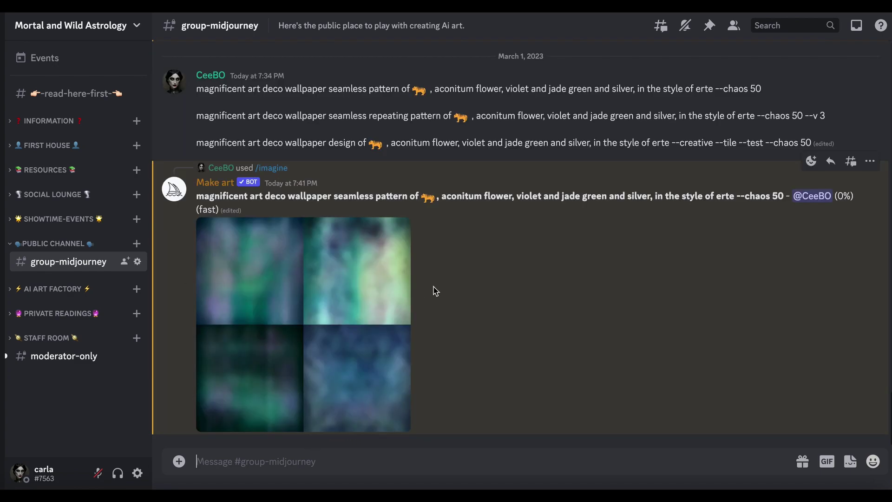
- Send the /settings command to the Midjourney bot
{"action": "type", "text": "/s"}
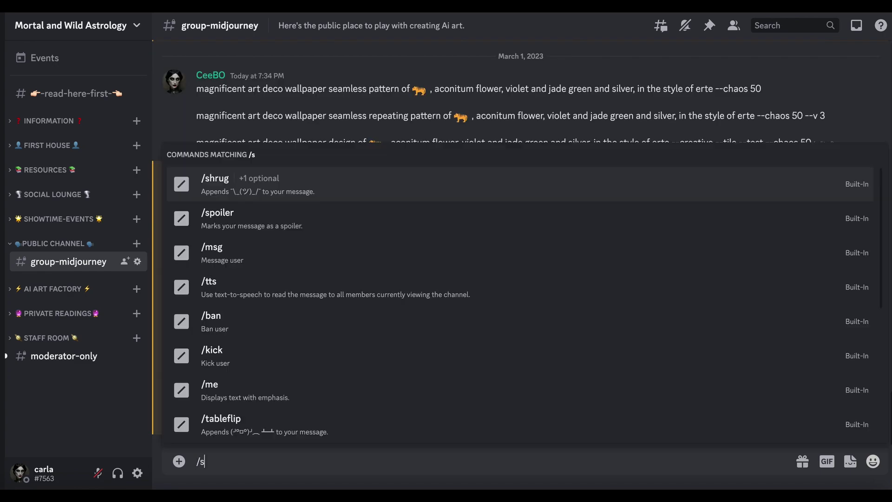
{"action": "type", "text": "etting"}
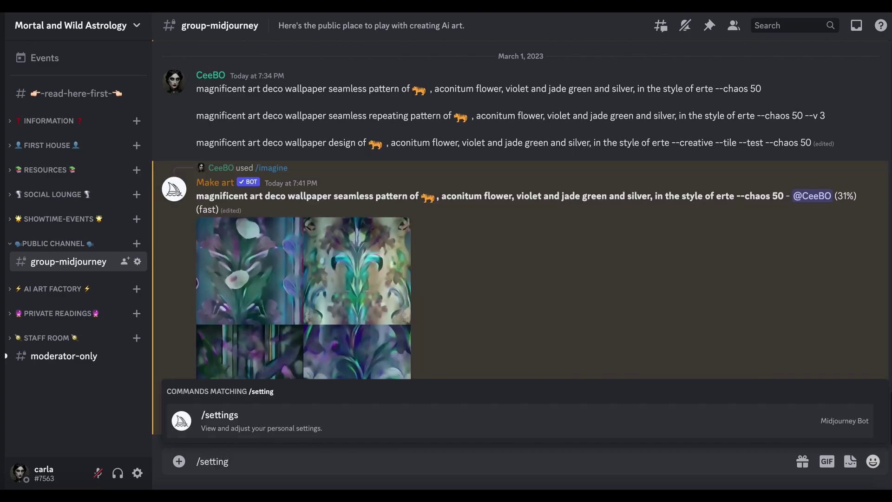
{"action": "key", "text": "Return"}
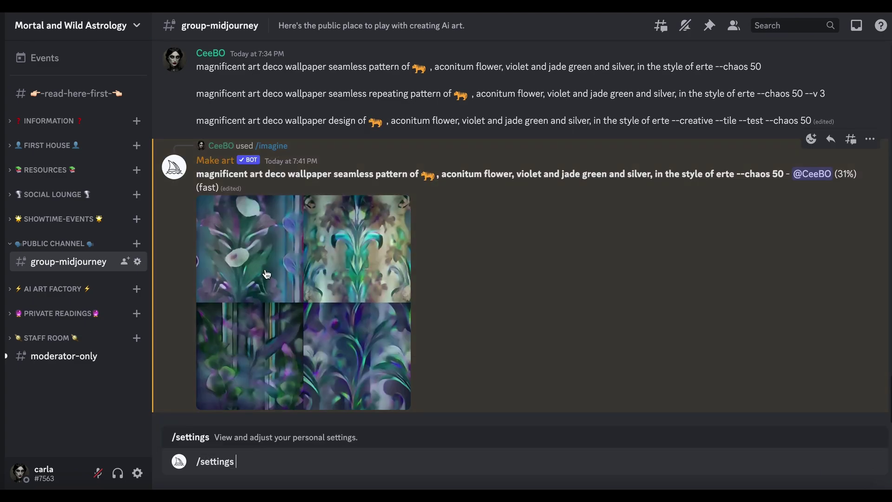
{"action": "key", "text": "Return"}
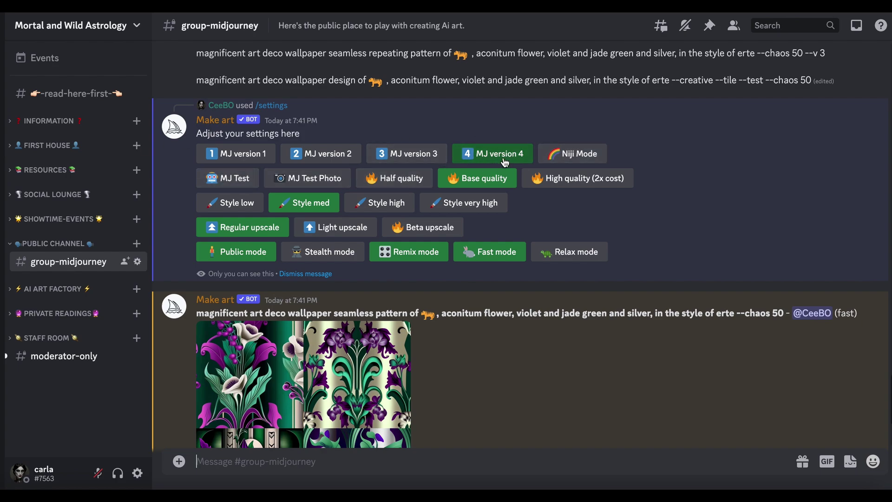
- Keep MJ version 4 and Regular upscale selected, and turn Remix mode off
{"action": "left_click", "coordinate": [529, 157]}
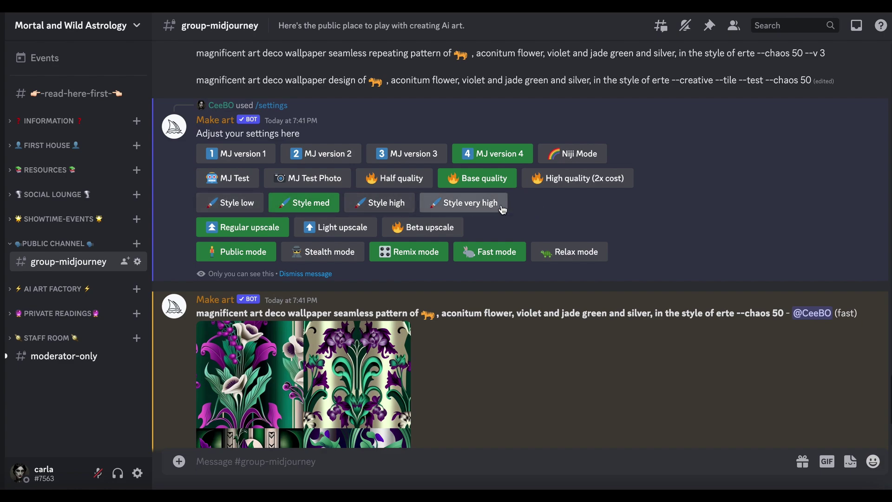
{"action": "scroll", "coordinate": [293, 192], "scroll_direction": "down", "scroll_amount": 1}
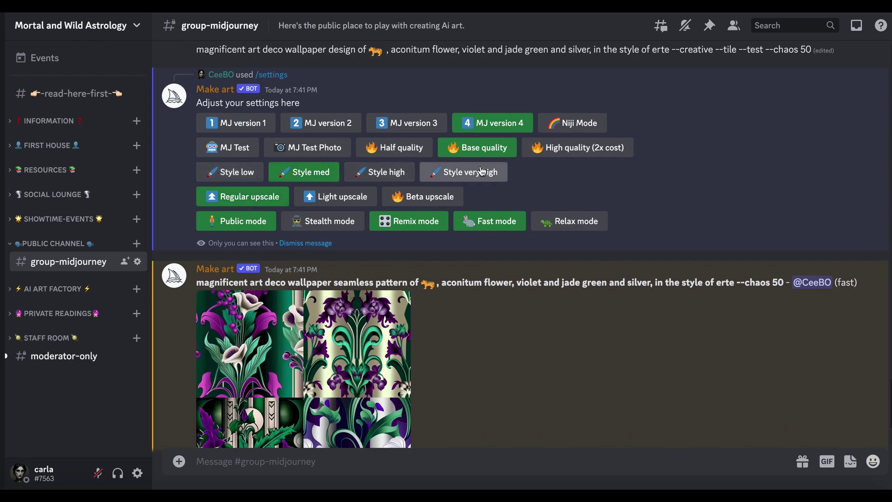
{"action": "left_click", "coordinate": [243, 197]}
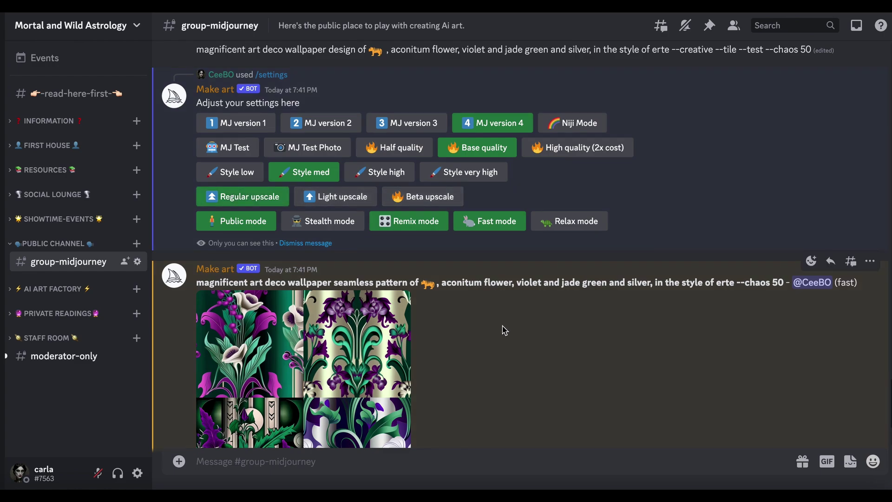
{"action": "scroll", "coordinate": [501, 327], "scroll_direction": "down", "scroll_amount": 1}
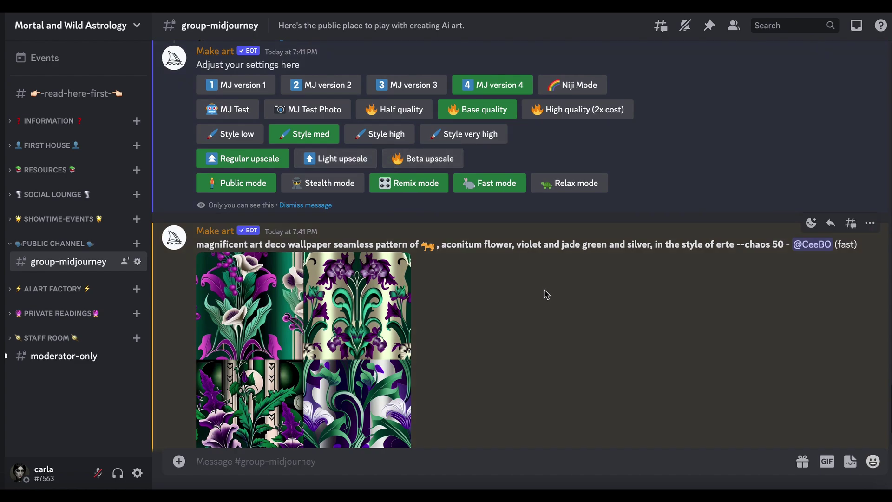
{"action": "scroll", "coordinate": [547, 294], "scroll_direction": "down", "scroll_amount": 1}
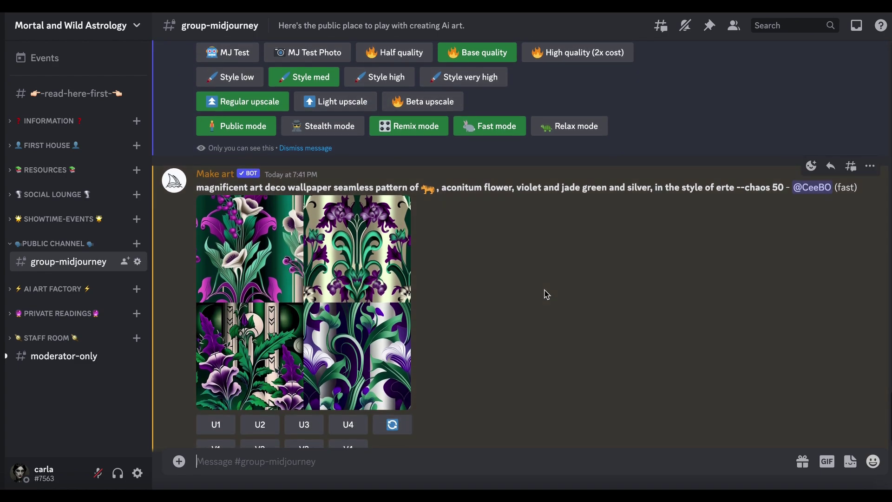
{"action": "scroll", "coordinate": [546, 294], "scroll_direction": "down", "scroll_amount": 1}
{"action": "left_click", "coordinate": [402, 112]}
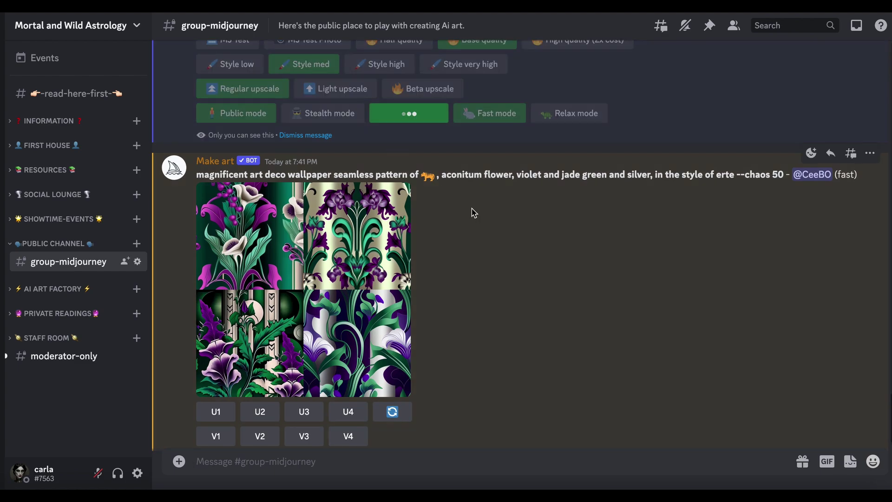
- View the four violet, jade and silver art deco tiles full-size
{"action": "scroll", "coordinate": [578, 279], "scroll_direction": "down", "scroll_amount": 1}
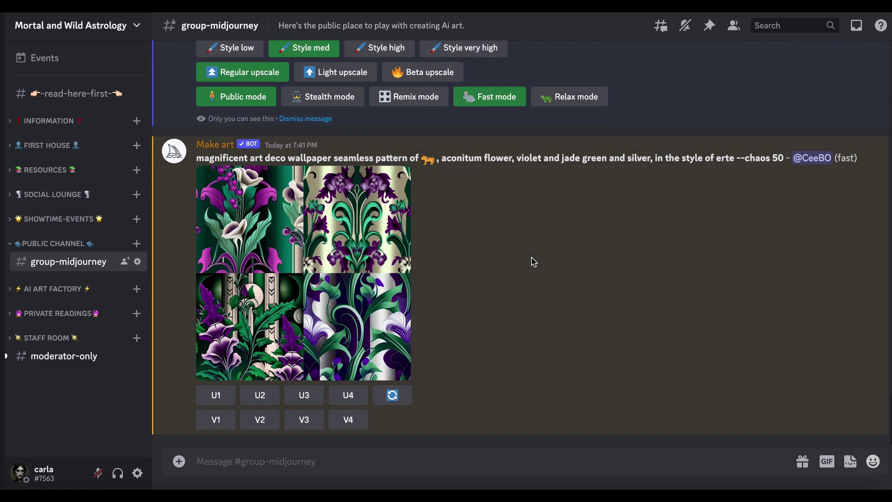
{"action": "scroll", "coordinate": [531, 257], "scroll_direction": "down", "scroll_amount": 1}
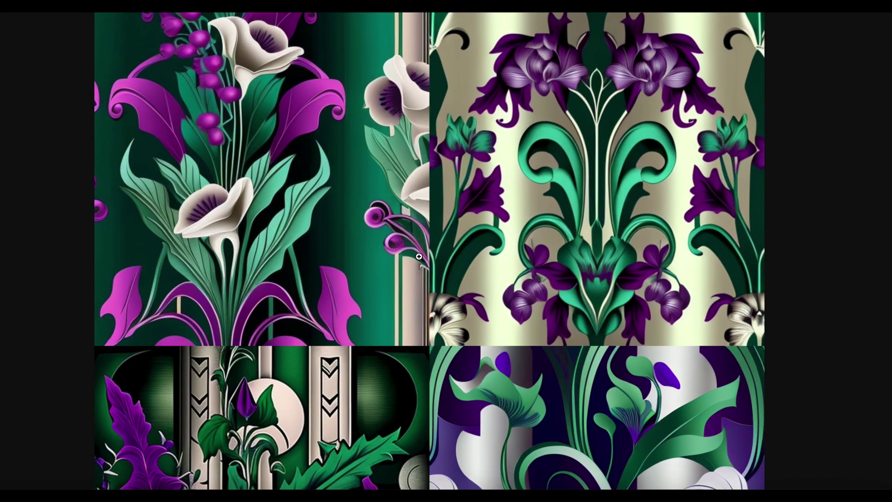
{"action": "scroll", "coordinate": [419, 256], "scroll_direction": "down", "scroll_amount": 1}
{"action": "scroll", "coordinate": [419, 256], "scroll_direction": "down", "scroll_amount": 5}
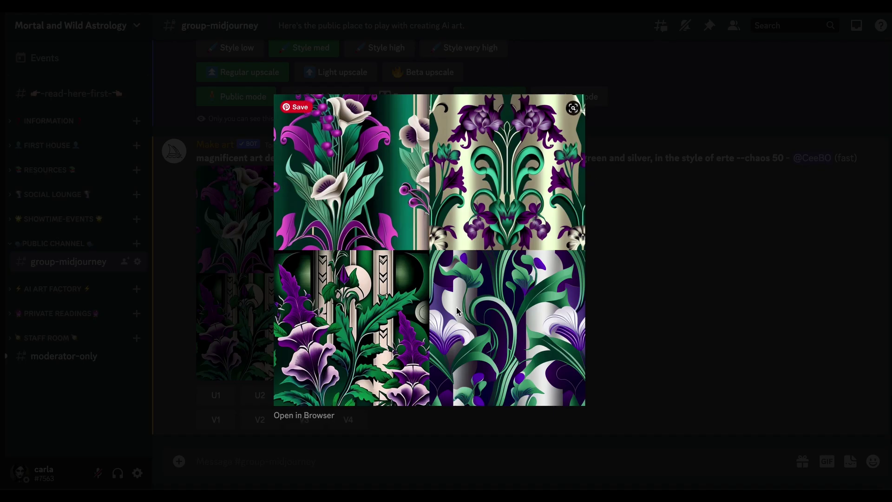
{"action": "left_click", "coordinate": [599, 296]}
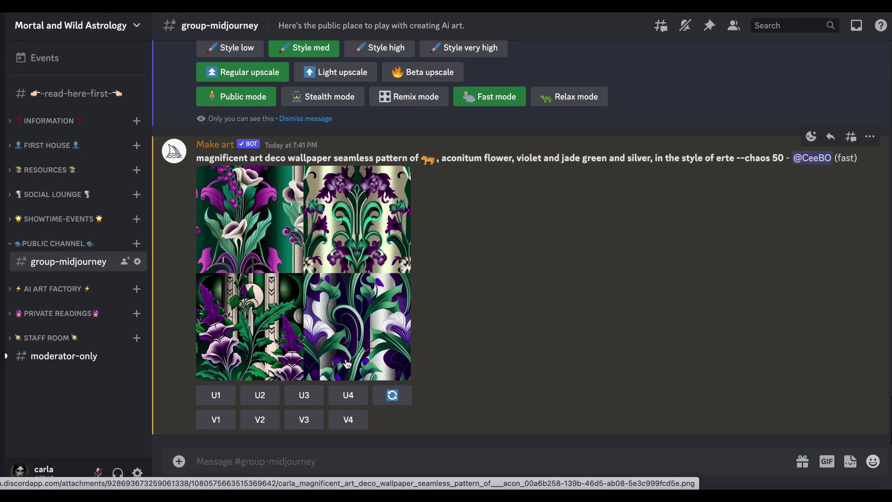
- Upscale the fourth art deco pattern image with U4
{"action": "left_click", "coordinate": [353, 399]}
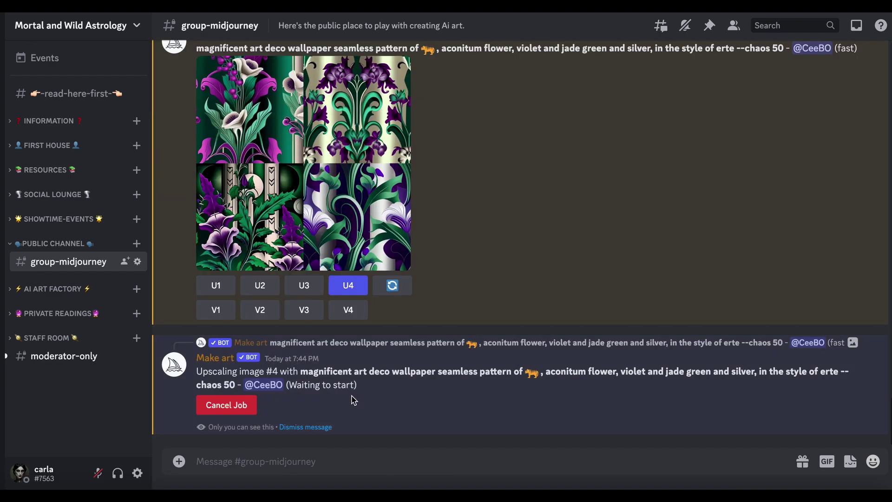
{"action": "scroll", "coordinate": [509, 267], "scroll_direction": "up", "scroll_amount": 7}
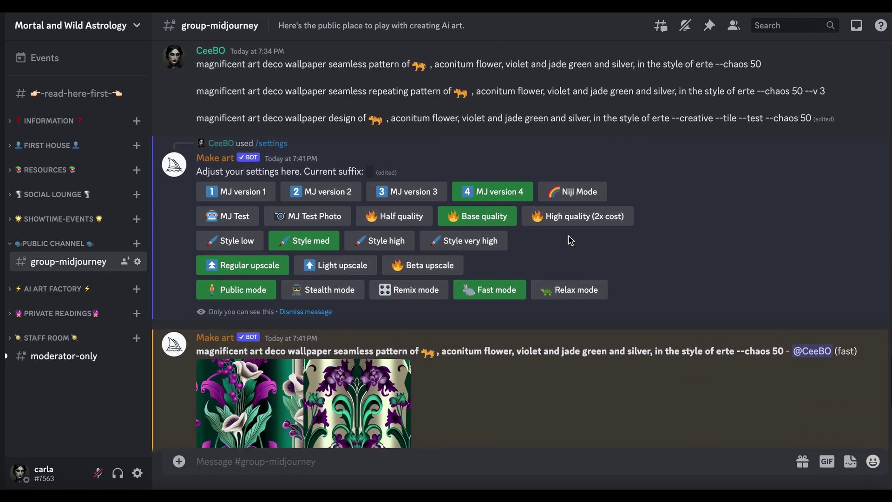
{"action": "scroll", "coordinate": [571, 240], "scroll_direction": "down", "scroll_amount": 7}
{"action": "scroll", "coordinate": [534, 278], "scroll_direction": "up", "scroll_amount": 2}
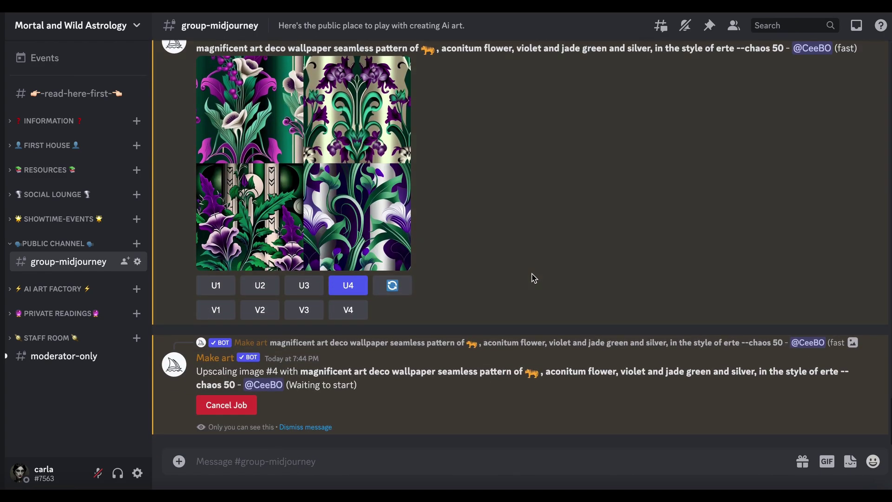
{"action": "scroll", "coordinate": [534, 278], "scroll_direction": "up", "scroll_amount": 5}
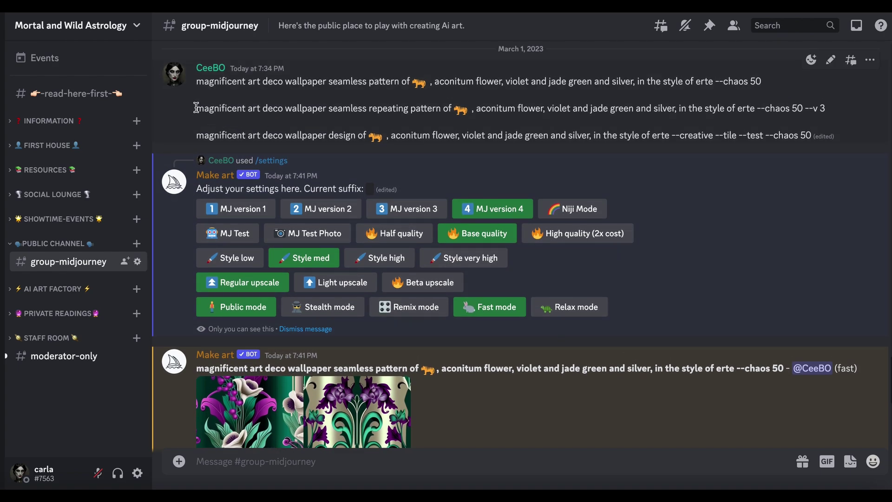
- Select the earlier repeating pattern prompt ending --v 3 and start a new /imagine command
{"action": "left_click_drag", "start_coordinate": [197, 109], "coordinate": [825, 110]}
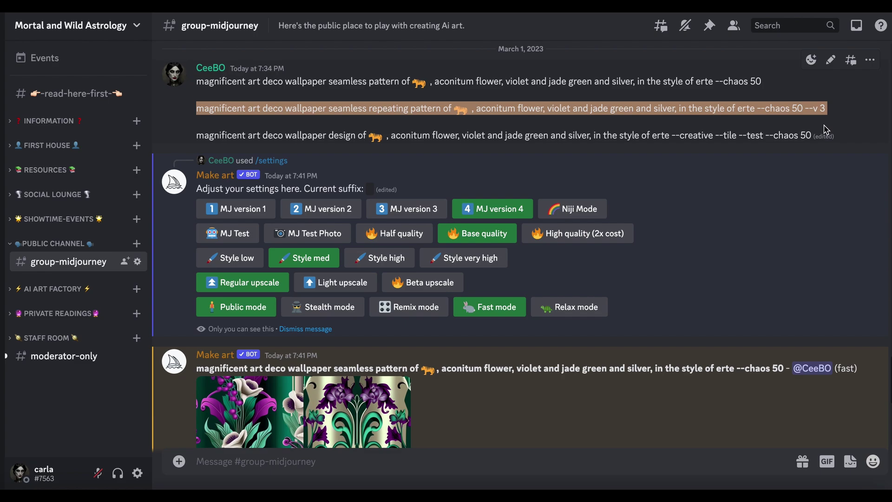
{"action": "scroll", "coordinate": [730, 334], "scroll_direction": "down", "scroll_amount": 8}
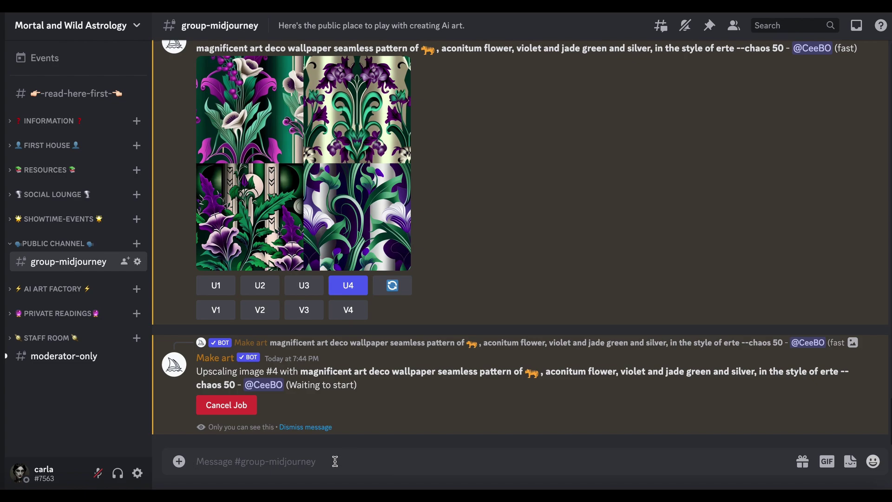
{"action": "left_click", "coordinate": [249, 454]}
{"action": "type", "text": "/"}
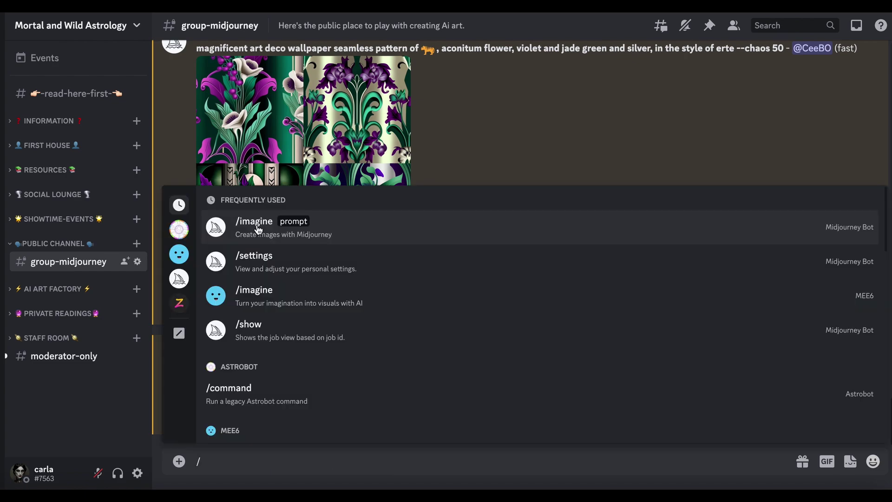
{"action": "left_click", "coordinate": [261, 227]}
- Paste the --v 3 prompt into /imagine, then search the site for 'repeating pattern' without 'v3'
{"action": "type", "text": "magnificent art deco wallpaper seamless repeating pattern of 🐆 , aconitum flower, violet and jade green and silver, in the style of erte --chaos 50 --v 3"}
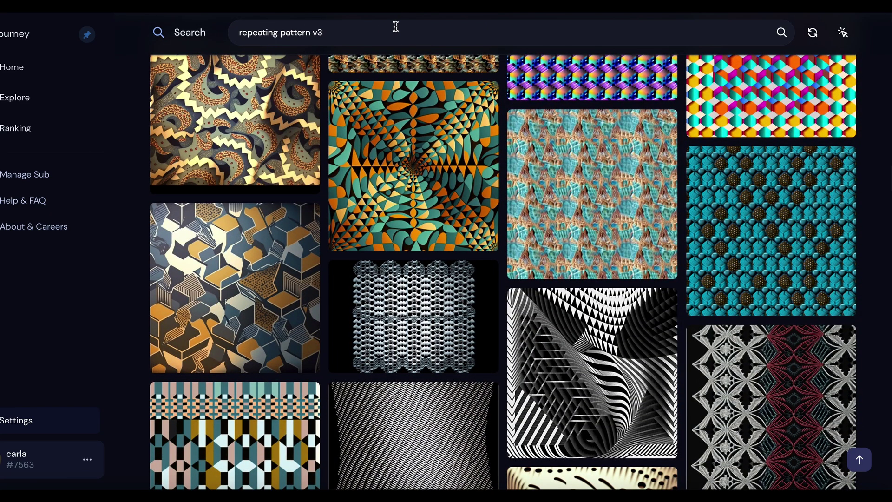
{"action": "key", "text": "BackSpace"}
{"action": "key", "text": "BackSpace"}
{"action": "key", "text": "BackSpace"}
{"action": "key", "text": "Return"}
{"action": "scroll", "coordinate": [439, 232], "scroll_direction": "down", "scroll_amount": 4}
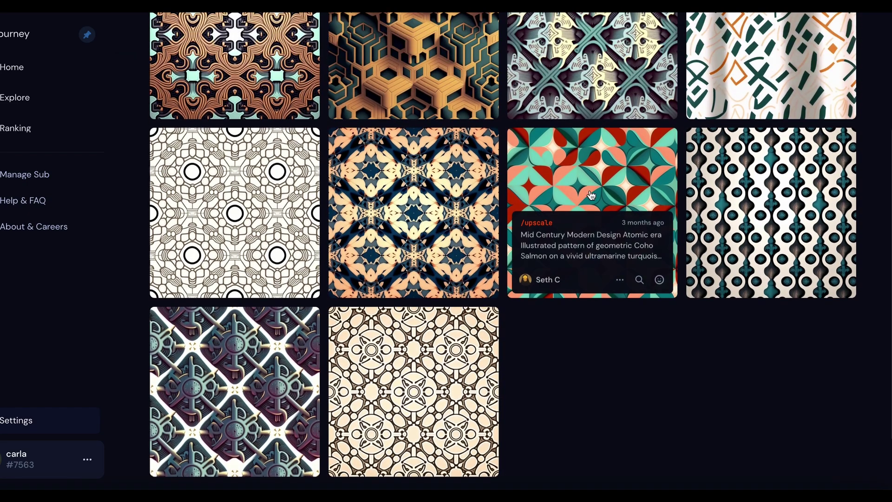
- Open the salmon-and-teal geometric pattern and read its full prompt and v4 upscale details
{"action": "left_click", "coordinate": [512, 285]}
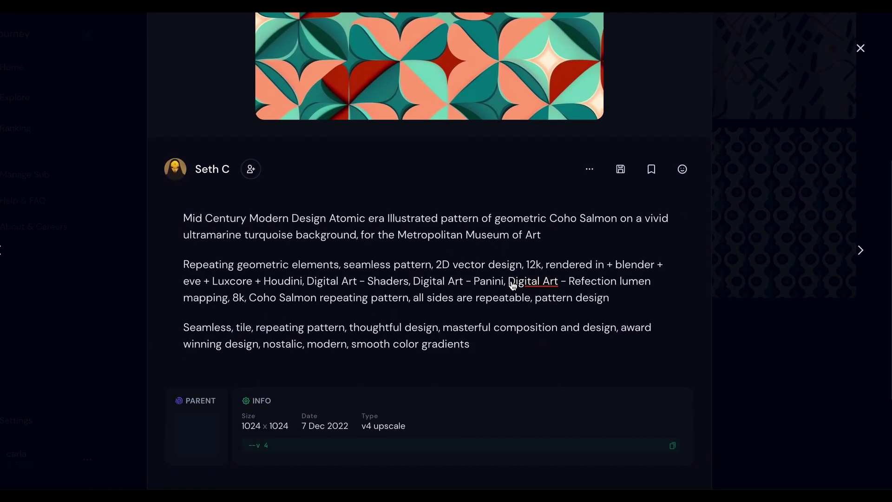
{"action": "scroll", "coordinate": [512, 285], "scroll_direction": "down", "scroll_amount": 1}
{"action": "scroll", "coordinate": [513, 284], "scroll_direction": "down", "scroll_amount": 2}
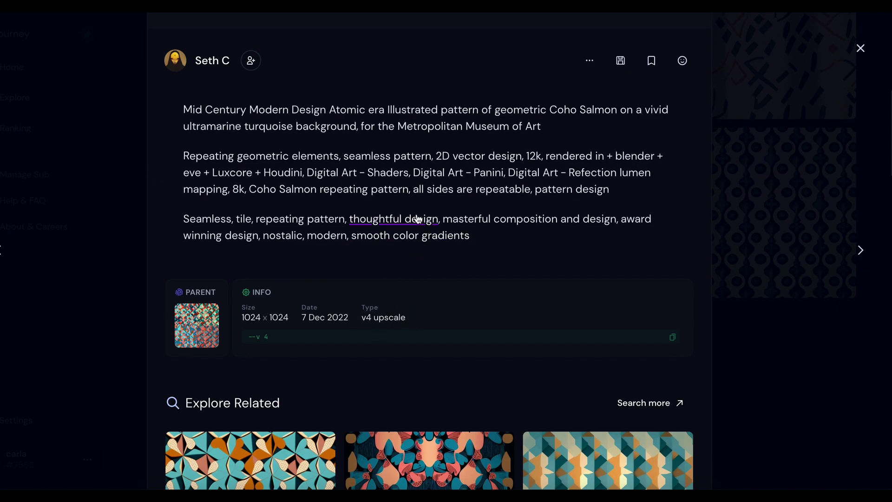
{"action": "scroll", "coordinate": [418, 216], "scroll_direction": "up", "scroll_amount": 7}
{"action": "scroll", "coordinate": [417, 215], "scroll_direction": "up", "scroll_amount": 1}
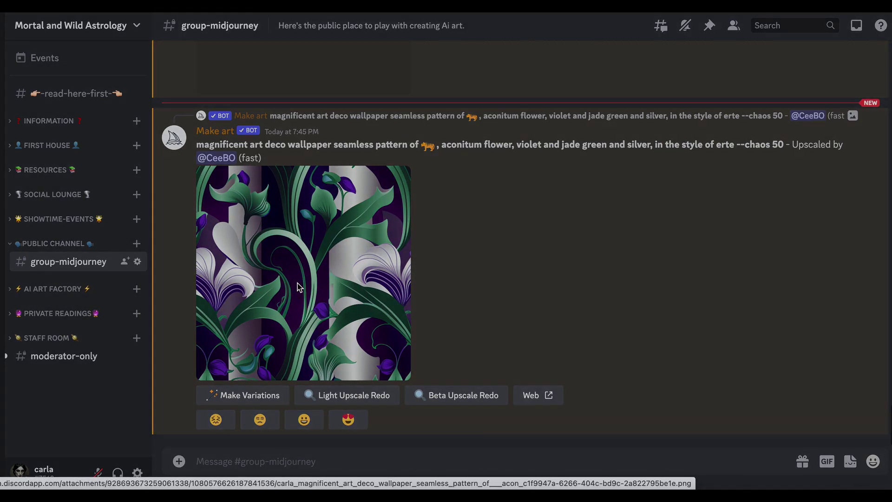
- Open the upscaled violet-and-green pattern full-size and save it as 'v4 aconitum pattern.png' in LESSONS
{"action": "left_click", "coordinate": [299, 287]}
{"action": "left_click", "coordinate": [303, 416]}
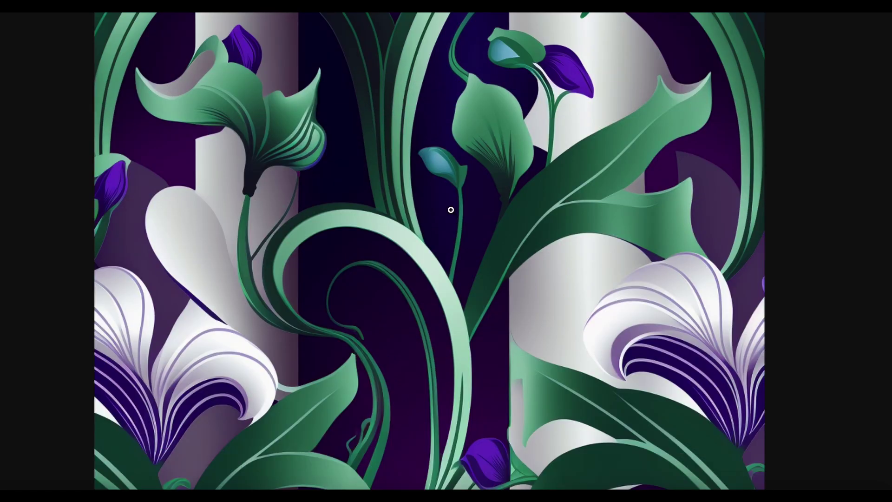
{"action": "right_click", "coordinate": [450, 209]}
{"action": "left_click", "coordinate": [474, 229]}
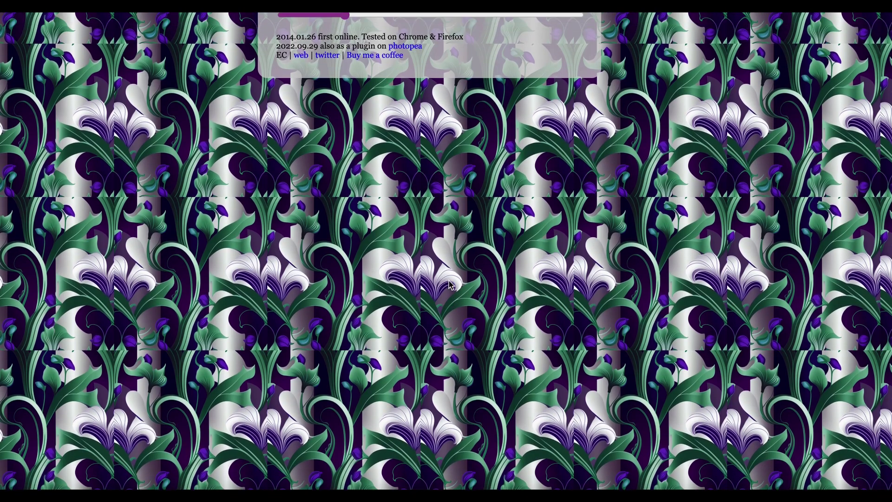
- Scroll through the tiled aconitum pattern in Seamless Texture Checker to inspect its seams
{"action": "scroll", "coordinate": [428, 277], "scroll_direction": "up", "scroll_amount": 3}
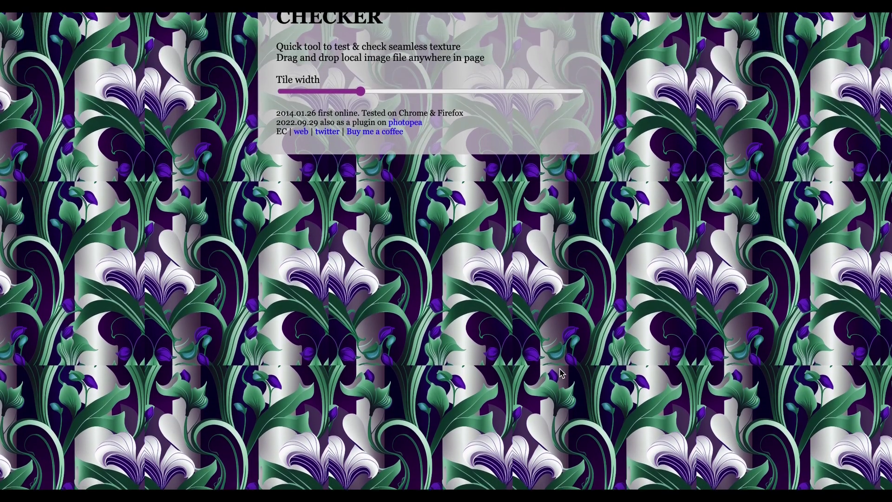
{"action": "scroll", "coordinate": [561, 372], "scroll_direction": "down", "scroll_amount": 6}
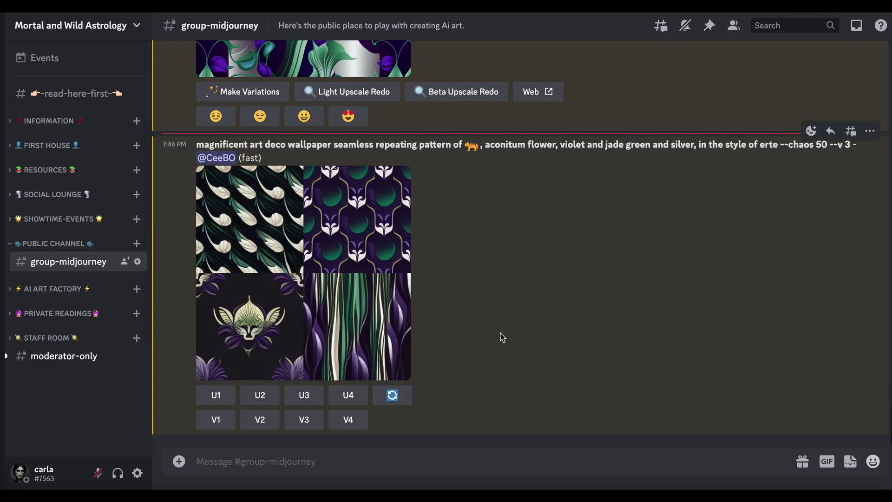
- Preview the v3 grid, request the U2 upscale, and dismiss the save dialog without saving
{"action": "left_click", "coordinate": [286, 286]}
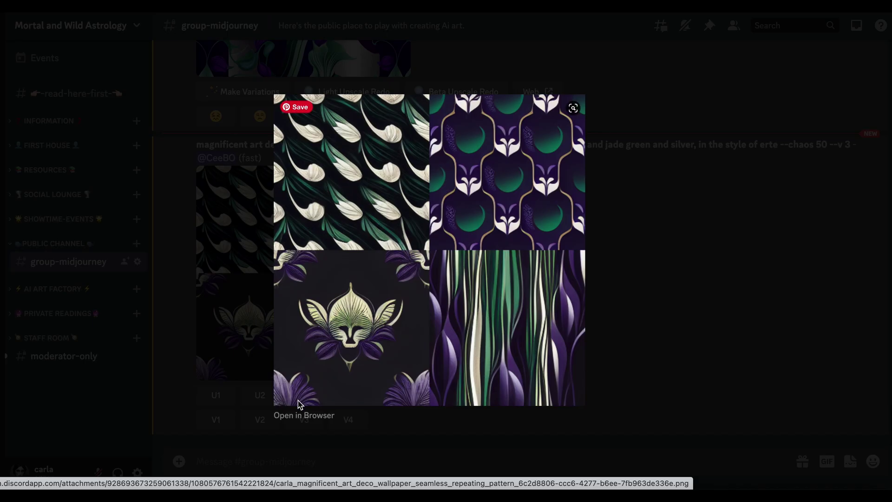
{"action": "left_click", "coordinate": [299, 418]}
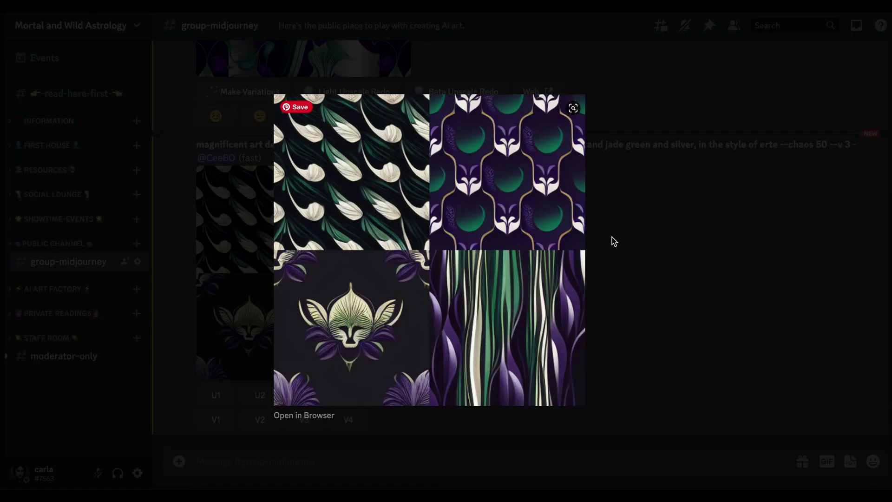
{"action": "left_click", "coordinate": [690, 253]}
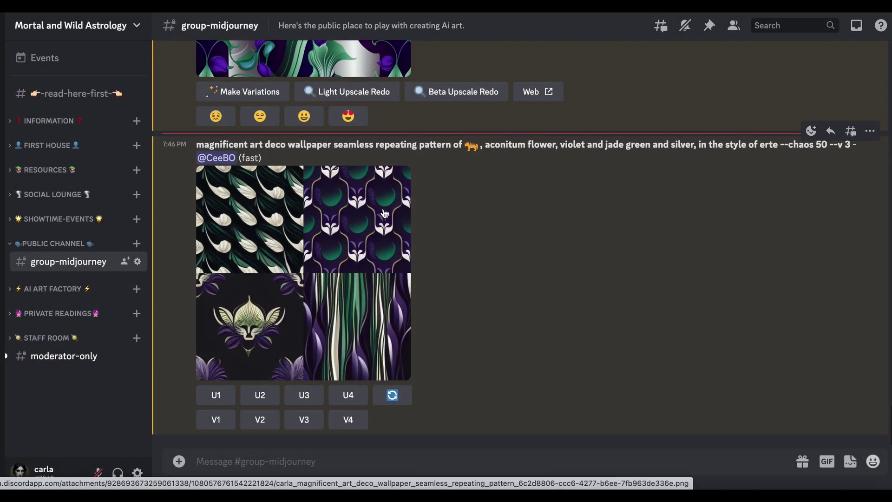
{"action": "left_click", "coordinate": [249, 395]}
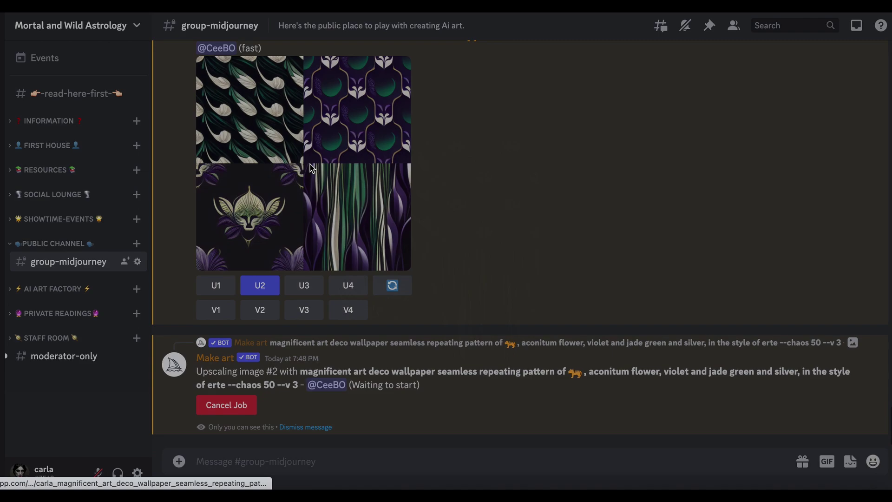
{"action": "left_click", "coordinate": [310, 163]}
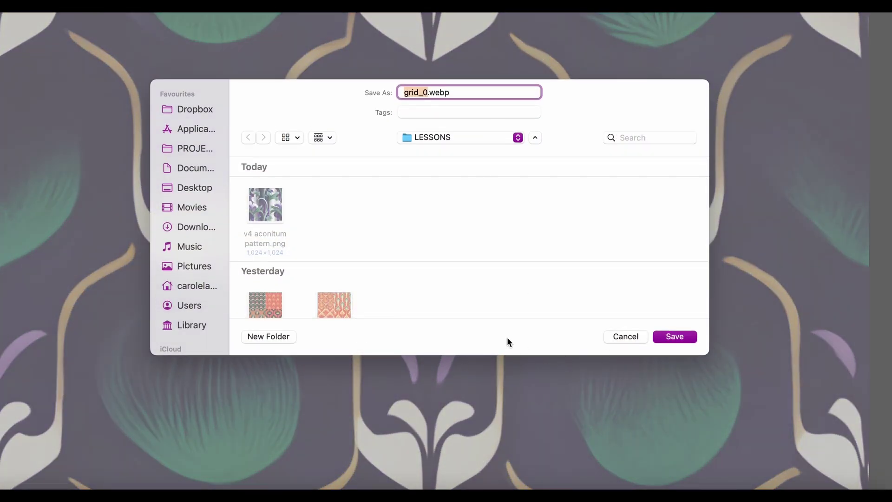
{"action": "key", "text": "Return"}
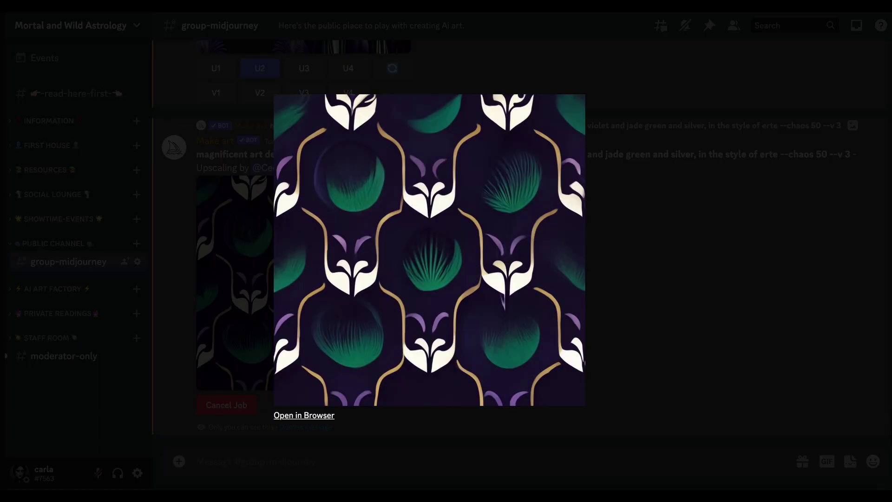
- Open the finished upscale and rename its download from 'v4 aconitum pattern.png' to 'v4 aconitum pattern1.png'
{"action": "left_click", "coordinate": [591, 273]}
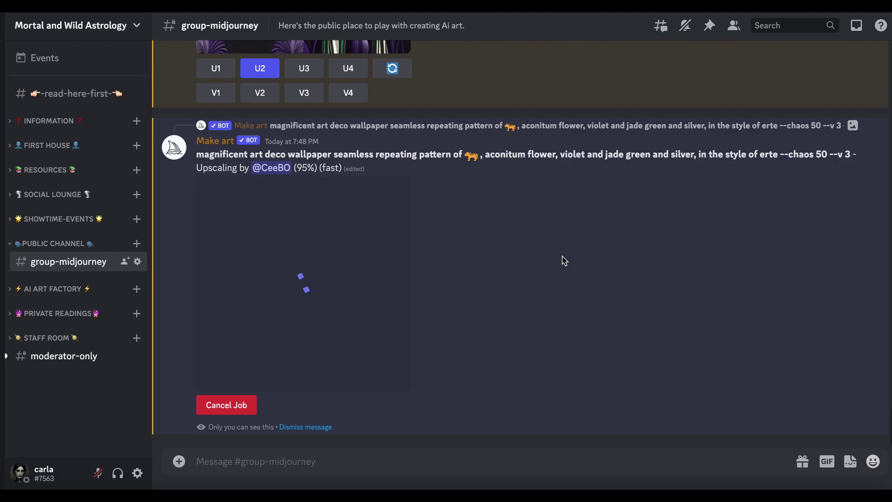
{"action": "scroll", "coordinate": [493, 270], "scroll_direction": "up", "scroll_amount": 3}
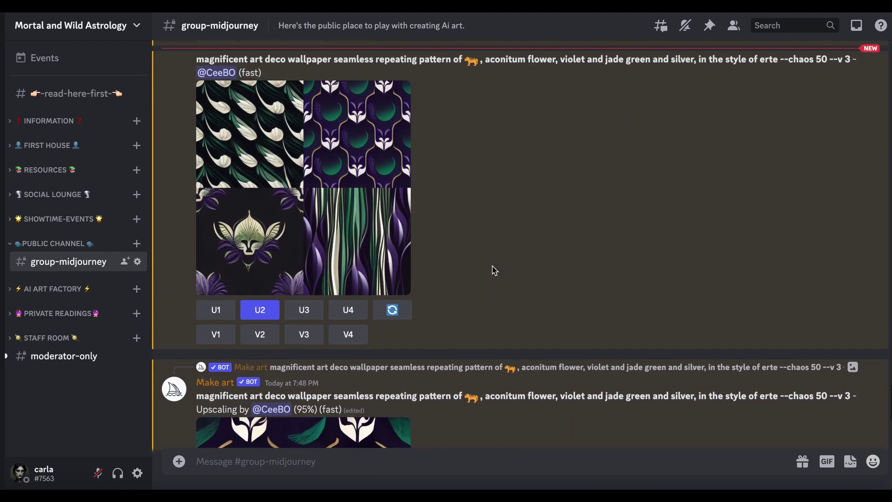
{"action": "left_click", "coordinate": [278, 325]}
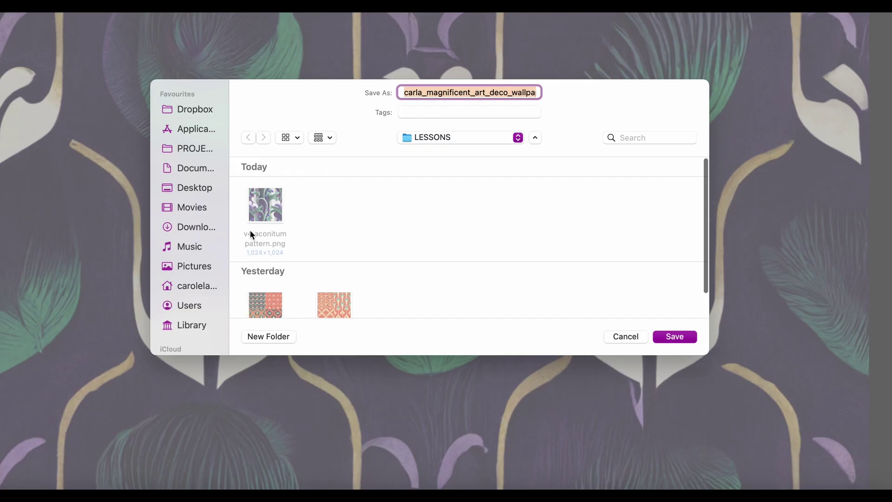
{"action": "left_click", "coordinate": [266, 235]}
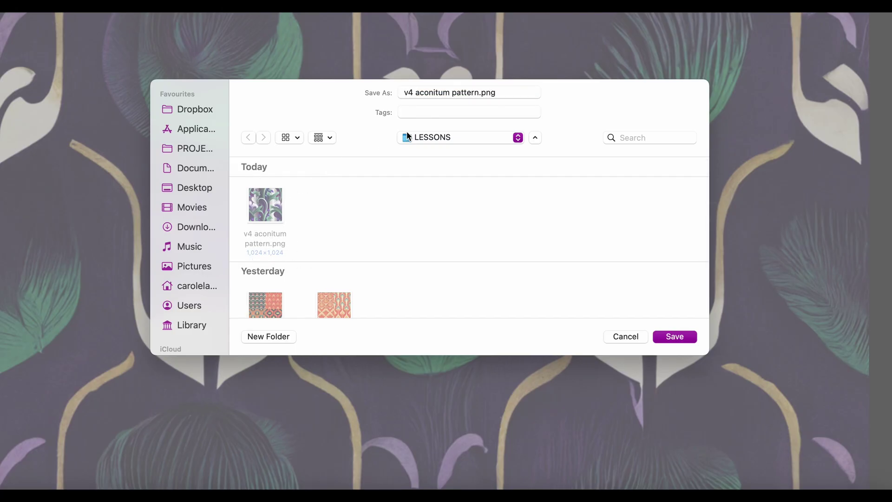
{"action": "left_click", "coordinate": [480, 92]}
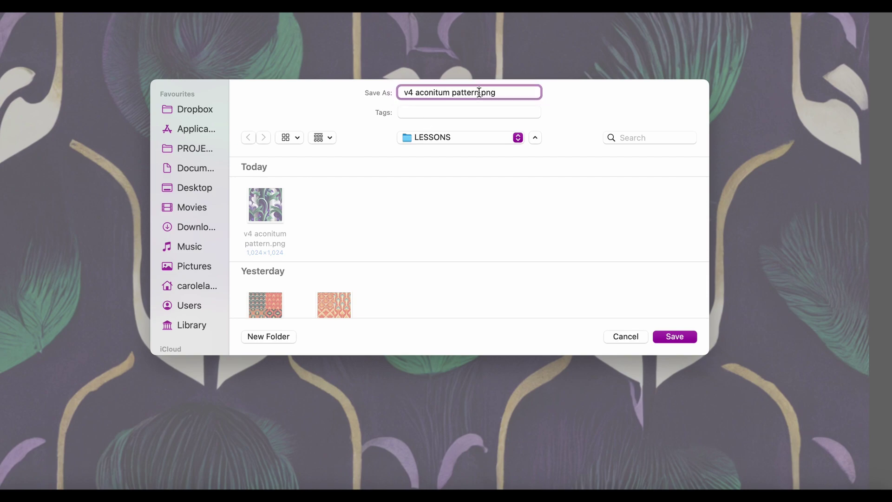
- Save 'v4 aconitum pattern1.png' and tile it in Seamless Texture Checker at a wider tile width
{"action": "left_click", "coordinate": [675, 336]}
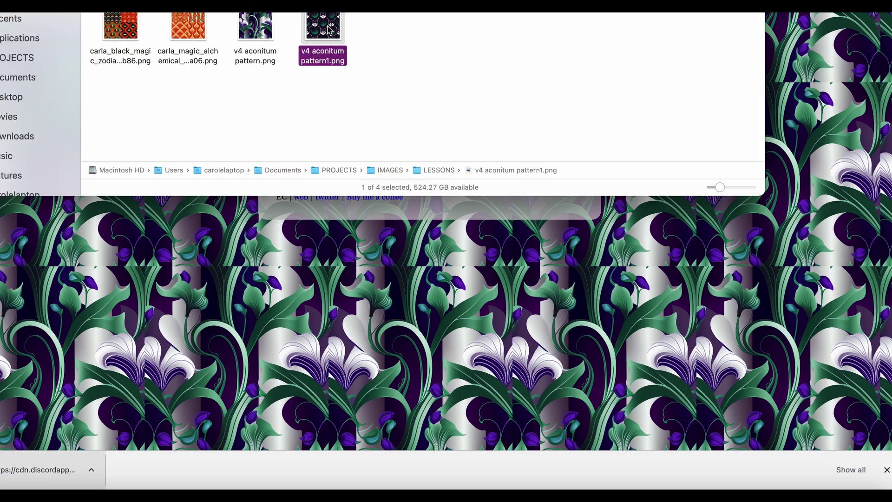
{"action": "left_click_drag", "start_coordinate": [323, 26], "coordinate": [458, 330]}
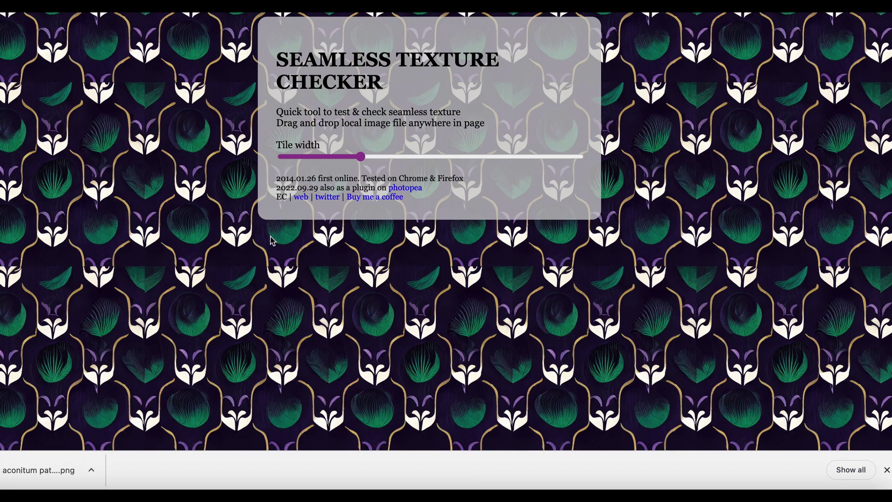
{"action": "left_click_drag", "start_coordinate": [360, 157], "coordinate": [414, 157]}
- Enlarge the tiles further and scroll through the repeated pattern to check its seams
{"action": "scroll", "coordinate": [356, 79], "scroll_direction": "down", "scroll_amount": 5}
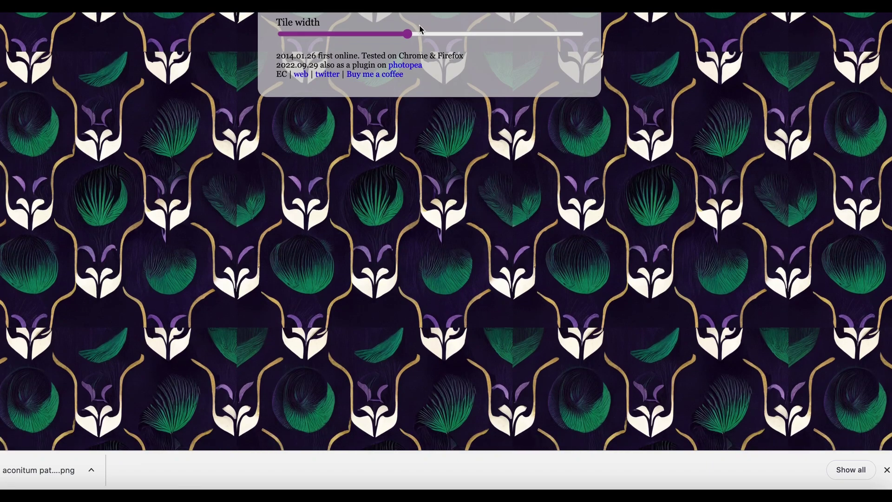
{"action": "left_click_drag", "start_coordinate": [408, 33], "coordinate": [436, 33]}
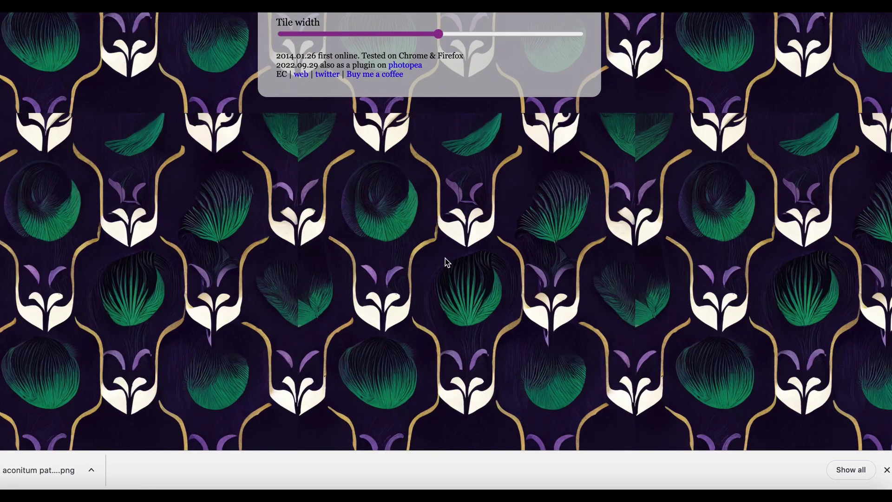
{"action": "scroll", "coordinate": [448, 262], "scroll_direction": "up", "scroll_amount": 3}
{"action": "scroll", "coordinate": [447, 333], "scroll_direction": "up", "scroll_amount": 1}
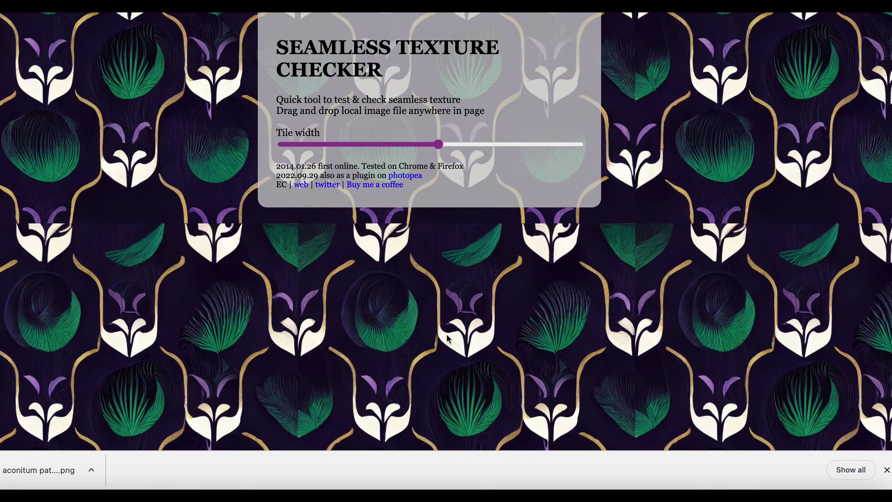
{"action": "scroll", "coordinate": [446, 334], "scroll_direction": "down", "scroll_amount": 5}
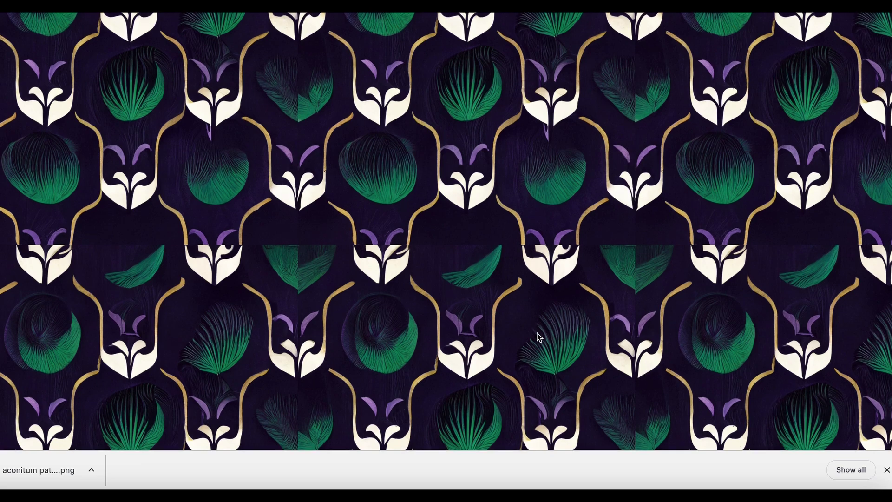
{"action": "scroll", "coordinate": [538, 339], "scroll_direction": "up", "scroll_amount": 3}
{"action": "scroll", "coordinate": [388, 257], "scroll_direction": "down", "scroll_amount": 3}
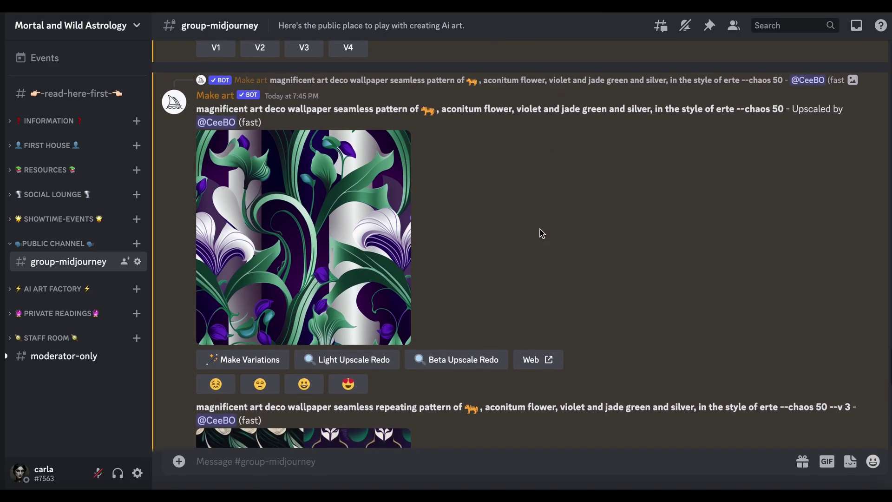
- Copy the earlier art deco tile-test prompt and resubmit it with /imagine, keeping --creative --tile --test --chaos 50
{"action": "scroll", "coordinate": [198, 200], "scroll_direction": "down", "scroll_amount": 2}
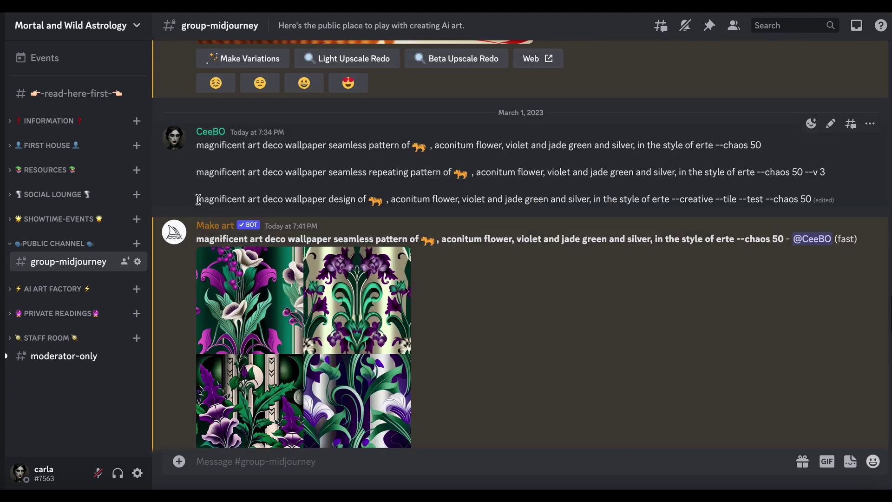
{"action": "triple_click", "coordinate": [197, 199]}
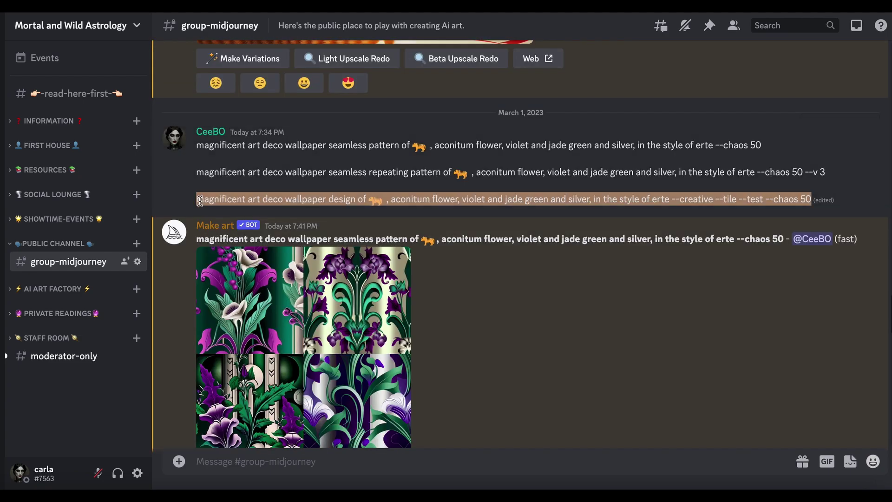
{"action": "scroll", "coordinate": [478, 354], "scroll_direction": "down", "scroll_amount": 10}
{"action": "type", "text": "/"}
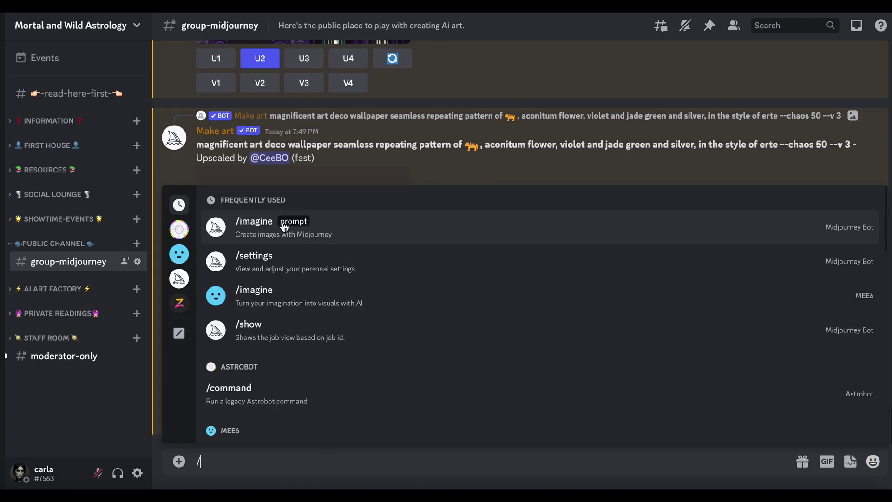
{"action": "left_click", "coordinate": [281, 230]}
{"action": "type", "text": "magnificent art deco wallpaper design of 🐆 , aconitum flower, violet and jade green and silver, in the style of erte --creative --tile --test --chaos 50"}
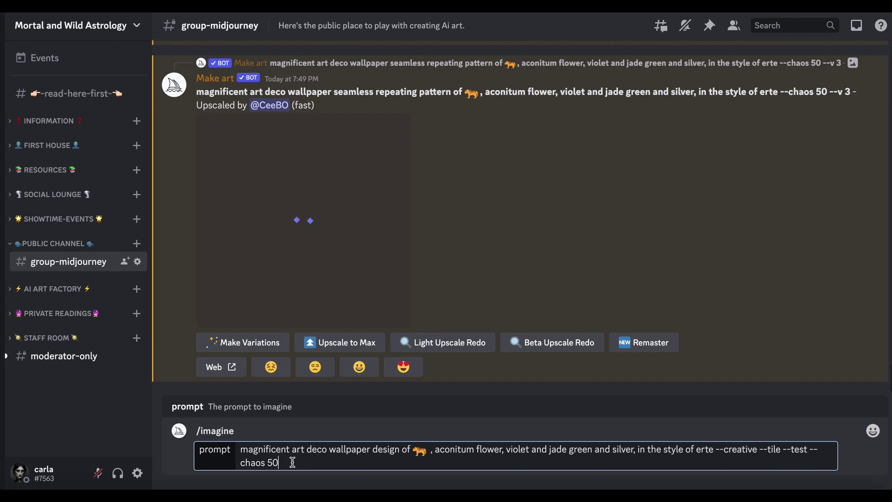
{"action": "key", "text": "Return"}
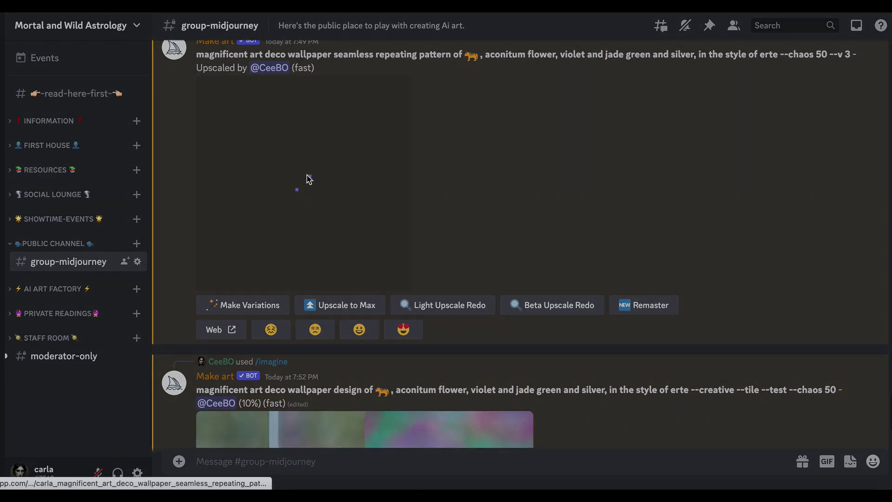
- Preview the still-generating image, then reload Discord and scroll to the finished 7:54 PM two-image result
{"action": "left_click", "coordinate": [306, 178]}
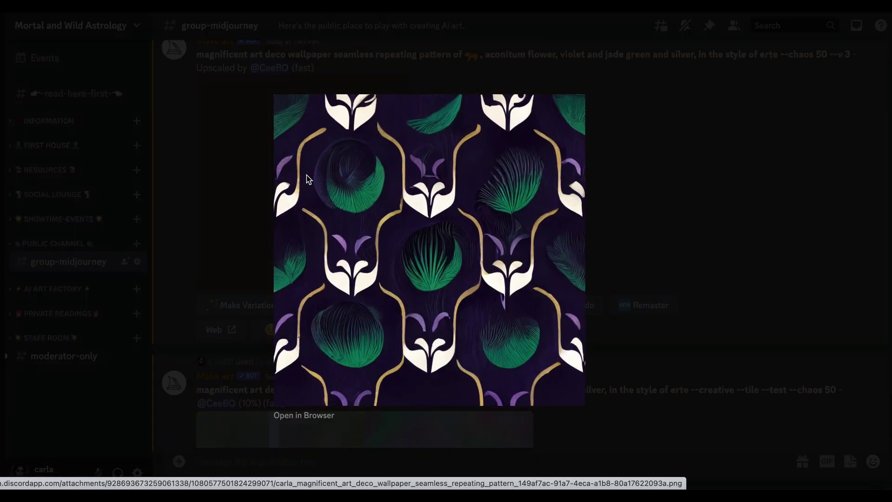
{"action": "left_click", "coordinate": [720, 196]}
{"action": "scroll", "coordinate": [380, 175], "scroll_direction": "down", "scroll_amount": 1}
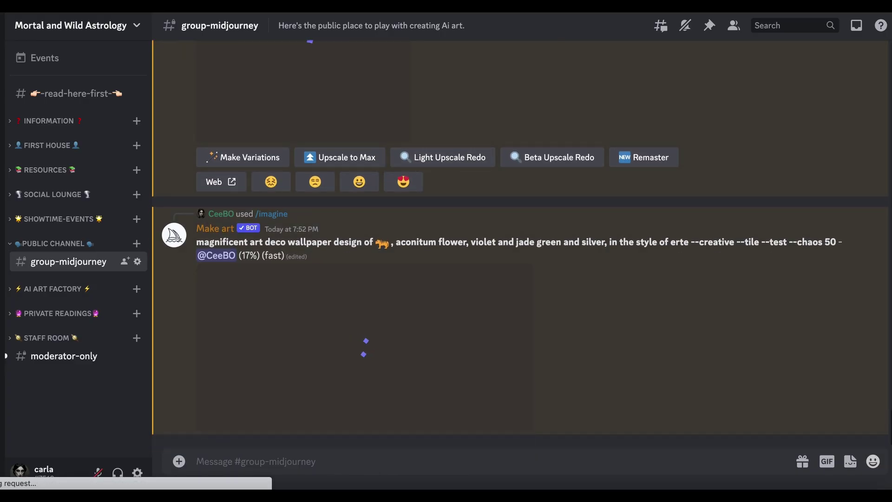
{"action": "key", "text": "ctrl+r"}
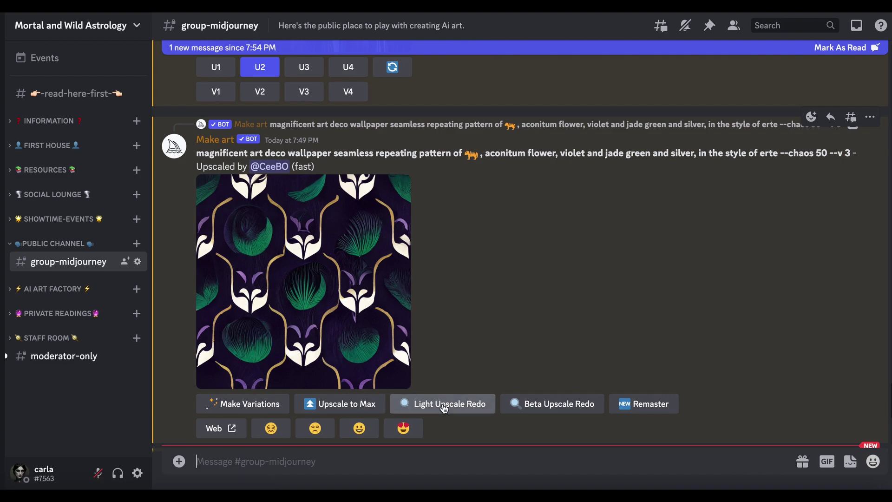
{"action": "scroll", "coordinate": [506, 266], "scroll_direction": "up", "scroll_amount": 5}
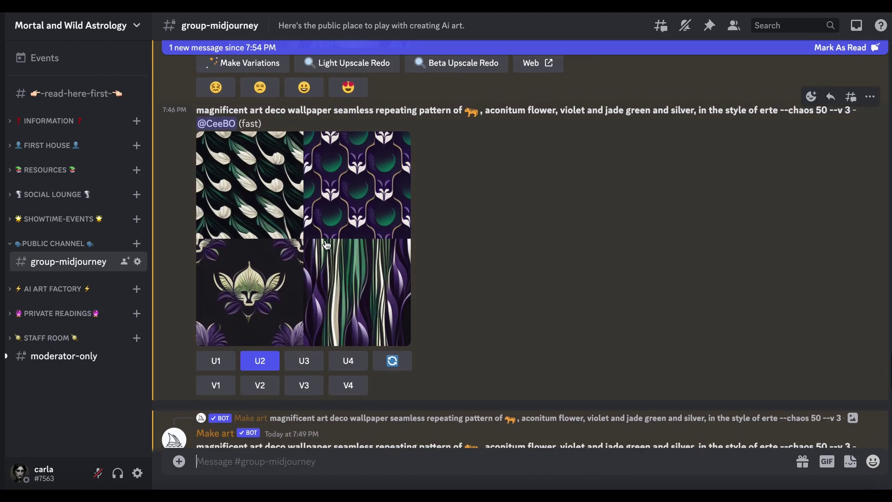
{"action": "scroll", "coordinate": [499, 258], "scroll_direction": "down", "scroll_amount": 10}
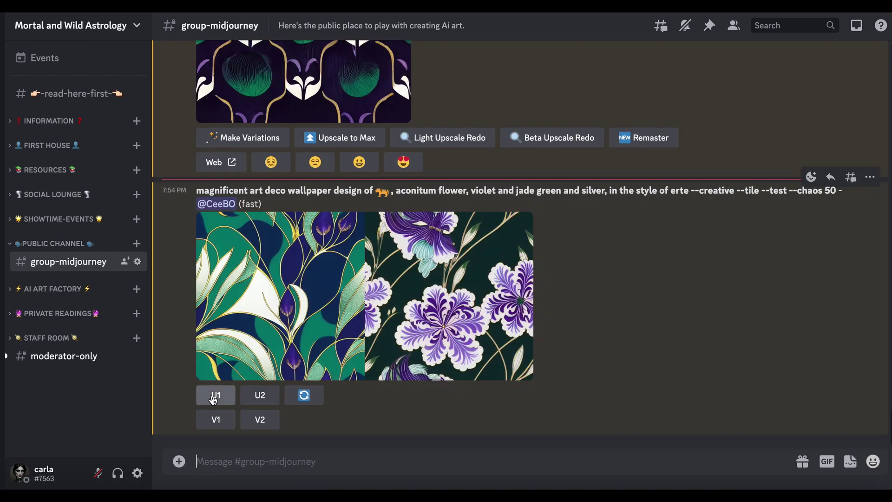
- Upscale image 1, then submit the prompt with 'tiger' replacing 'aconitum flower' and 'and jade green' removed
{"action": "left_click", "coordinate": [214, 400]}
{"action": "type", "text": "/imagine prompt"}
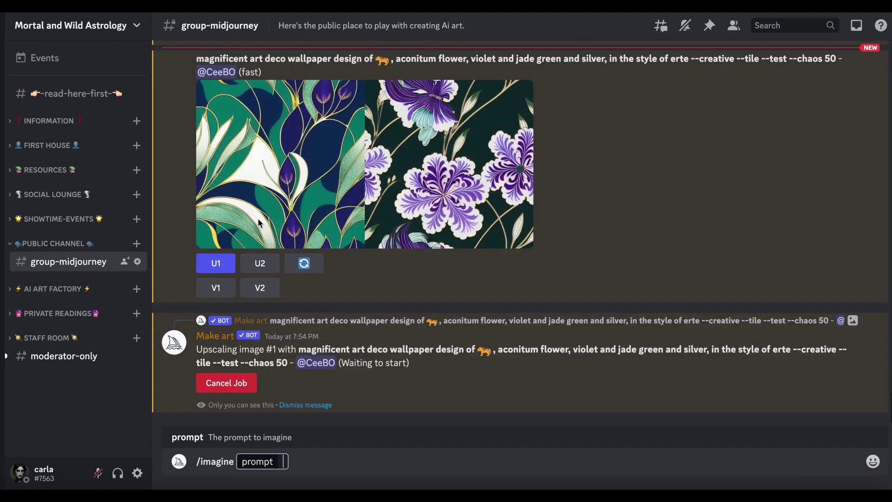
{"action": "type", "text": "magnificent art deco wallpaper design of 🐅, aconitum flower, violet and jade green and silver, in the style of erte --creative --tile --test --chaos 50"}
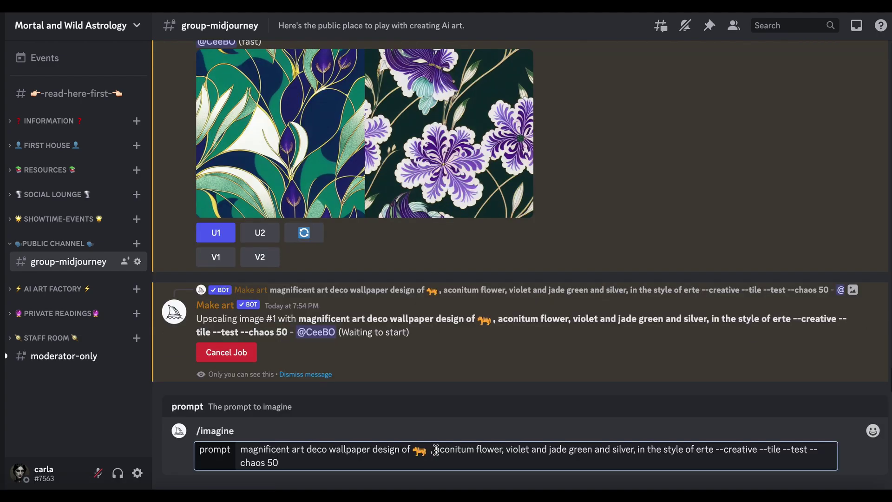
{"action": "left_click_drag", "start_coordinate": [435, 449], "coordinate": [503, 450]}
{"action": "type", "text": "tige"}
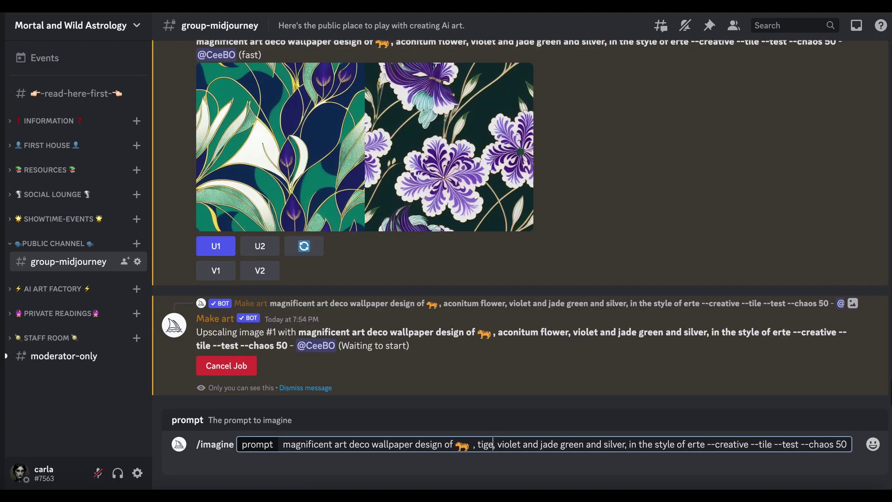
{"action": "type", "text": "r,"}
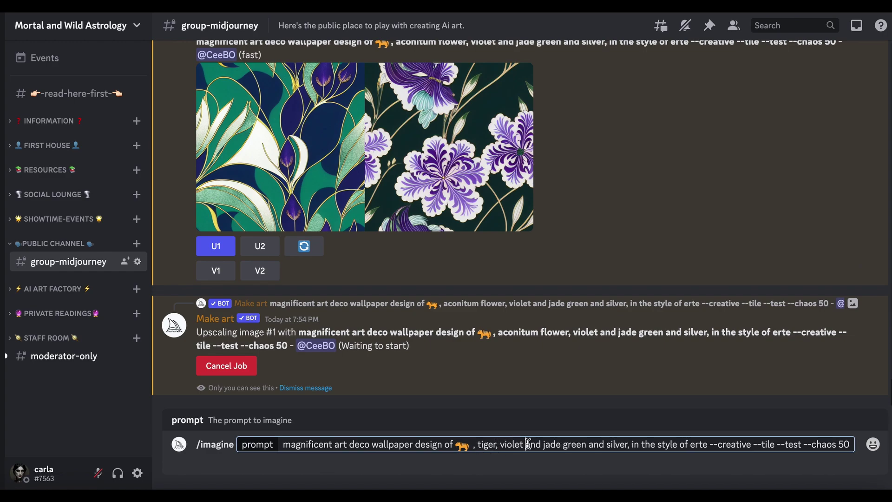
{"action": "left_click_drag", "start_coordinate": [525, 444], "coordinate": [589, 439]}
{"action": "key", "text": "BackSpace"}
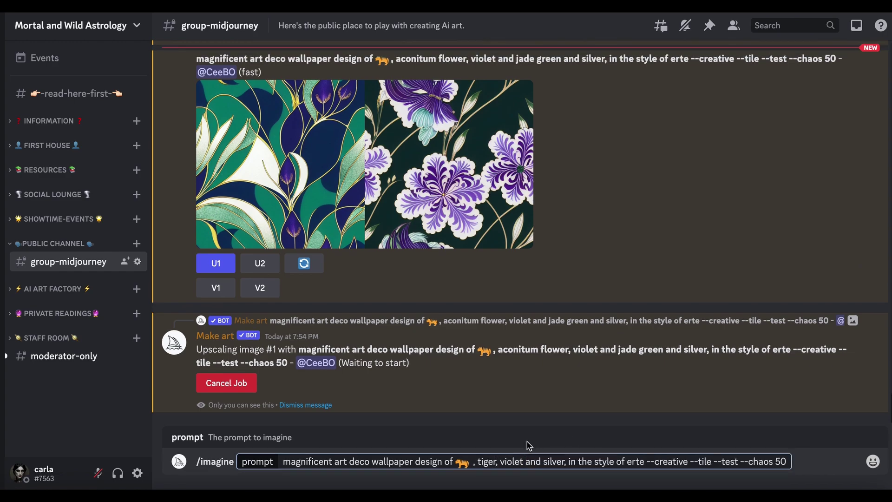
{"action": "key", "text": "Return"}
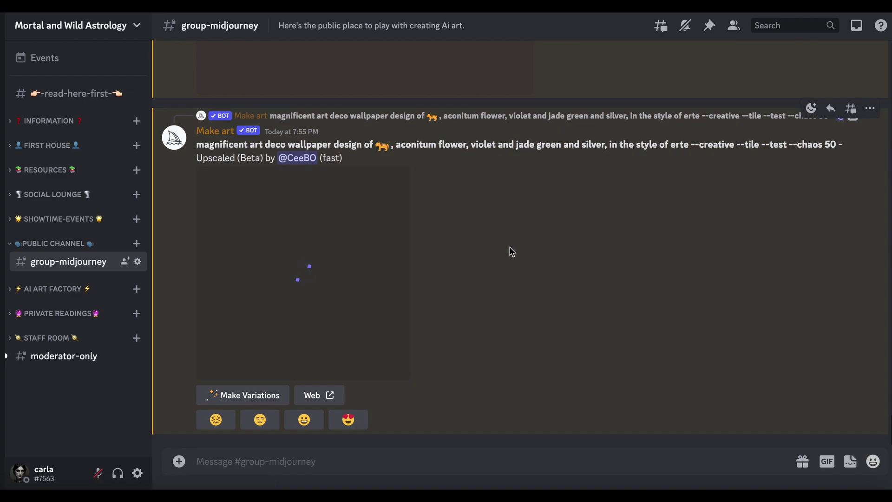
{"action": "scroll", "coordinate": [511, 246], "scroll_direction": "up", "scroll_amount": 5}
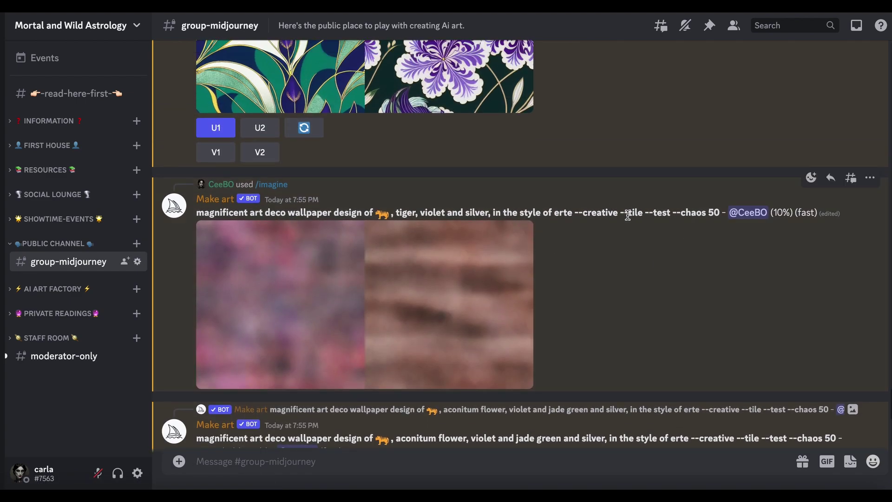
- Enlarge the upscaled leafy tile-test pattern to save it
{"action": "scroll", "coordinate": [629, 269], "scroll_direction": "down", "scroll_amount": 5}
{"action": "left_click", "coordinate": [324, 287]}
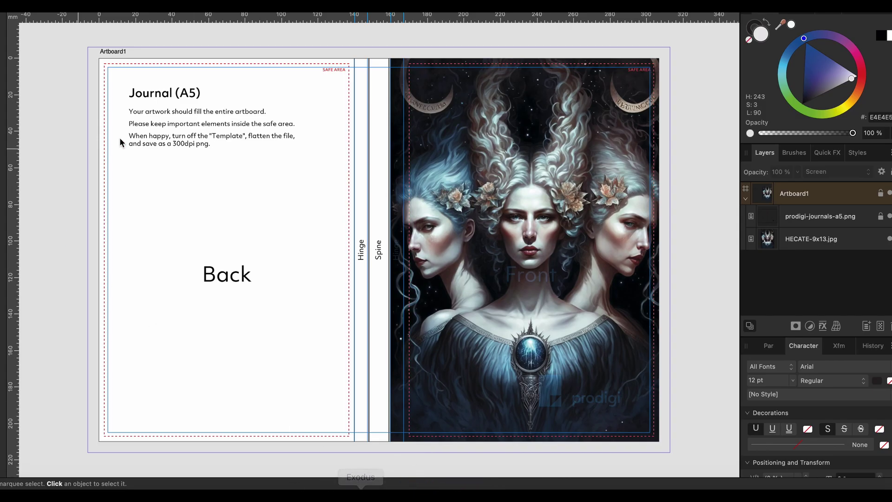
- Hide the HECATE layer and choose 'v4 aconitum pattern2.png' with File > Place
{"action": "left_click", "coordinate": [888, 239]}
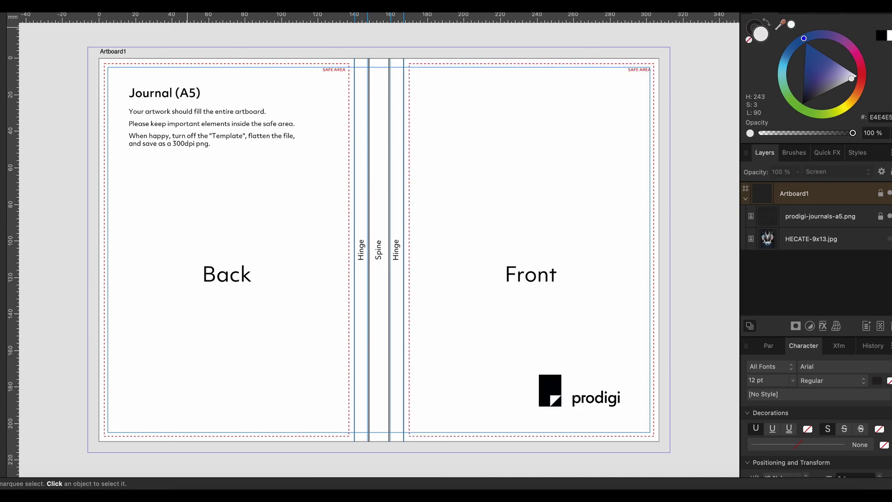
{"action": "left_click", "coordinate": [83, 6]}
{"action": "left_click", "coordinate": [93, 158]}
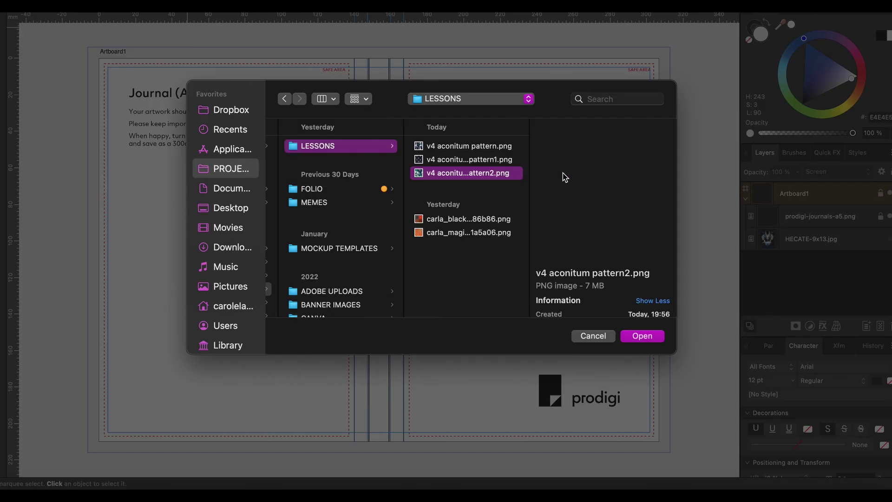
{"action": "left_click", "coordinate": [643, 335]}
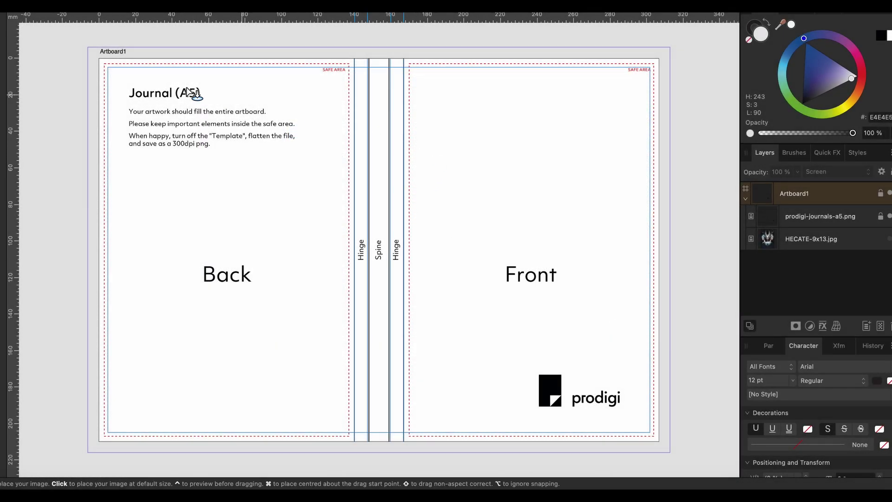
- Drop the pattern onto the artboard and scale it to a small square tile at the back cover's top left
{"action": "left_click", "coordinate": [207, 139]}
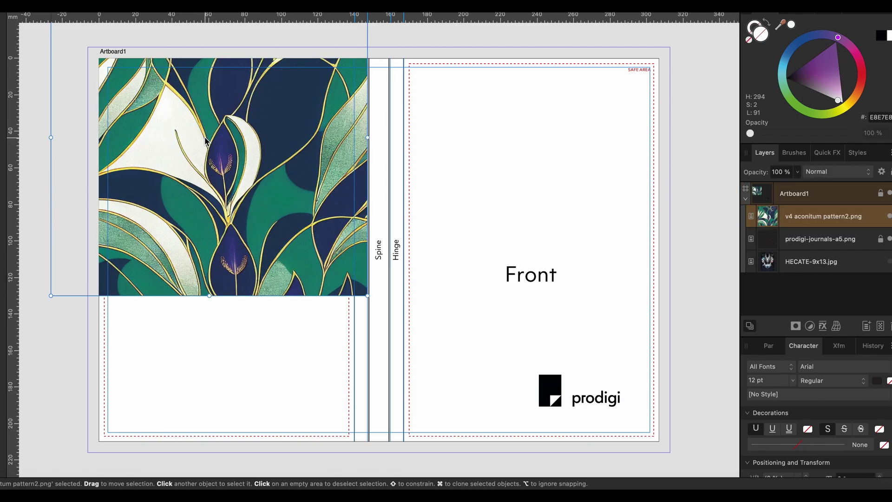
{"action": "left_click_drag", "start_coordinate": [190, 124], "coordinate": [226, 192]}
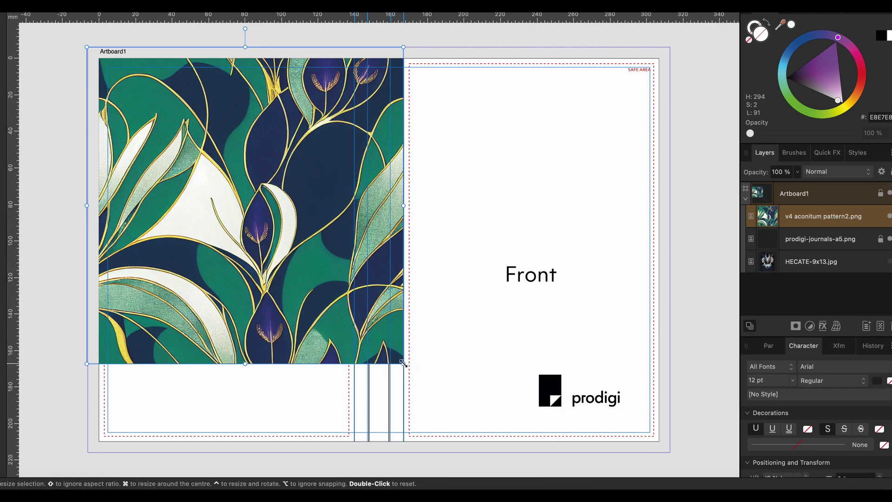
{"action": "left_click_drag", "start_coordinate": [402, 363], "coordinate": [298, 270]}
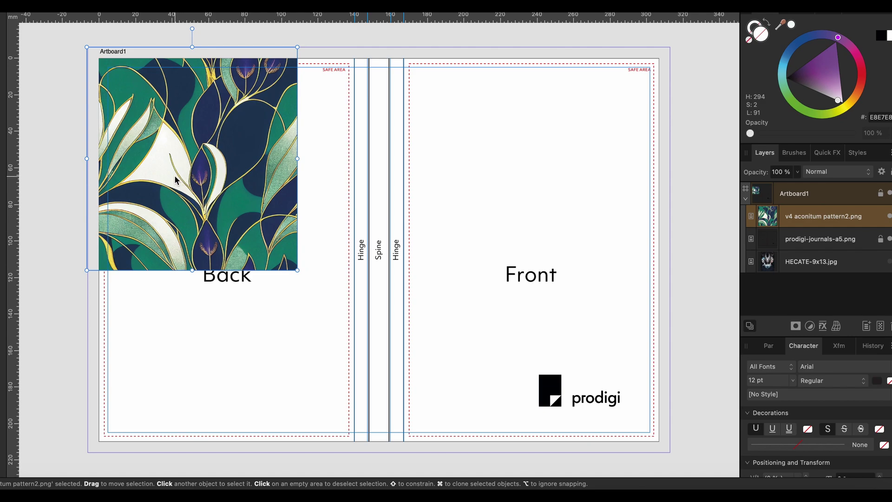
- Clone the tile to the right twice so three copies butt edge to edge across back, spine and front
{"action": "mouse_move", "coordinate": [183, 180]}
{"action": "left_mouse_down"}
{"action": "mouse_move", "coordinate": [360, 154]}
{"action": "mouse_move", "coordinate": [506, 102]}
{"action": "left_mouse_up"}
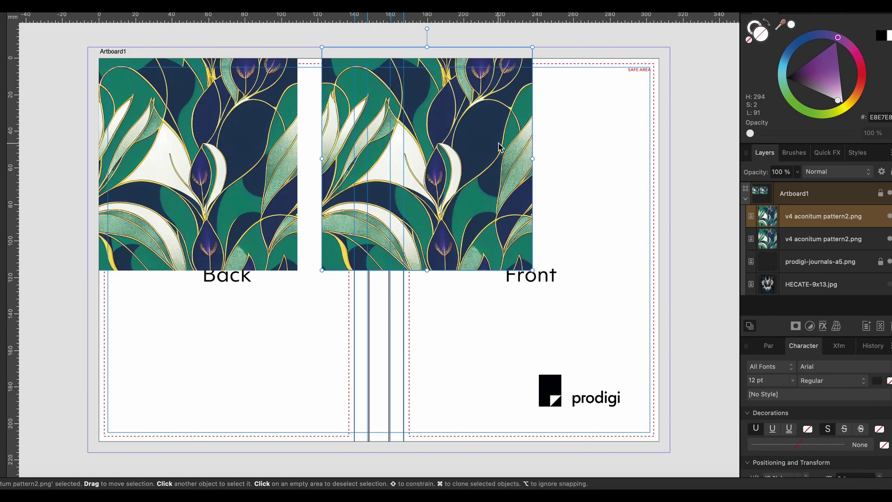
{"action": "left_click_drag", "start_coordinate": [493, 147], "coordinate": [469, 147]}
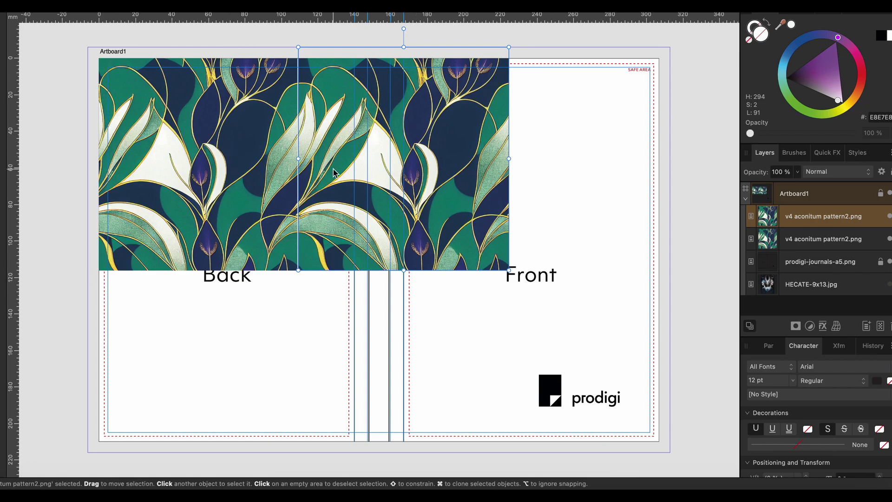
{"action": "mouse_move", "coordinate": [333, 172]}
{"action": "left_mouse_down"}
{"action": "mouse_move", "coordinate": [364, 180]}
{"action": "mouse_move", "coordinate": [603, 168]}
{"action": "left_mouse_up"}
{"action": "left_click", "coordinate": [471, 309]}
- Zoom in to inspect the seams between tiles, then widen the window, zoom out and select all tiles
{"action": "scroll", "coordinate": [324, 175], "scroll_direction": "up", "scroll_amount": 5}
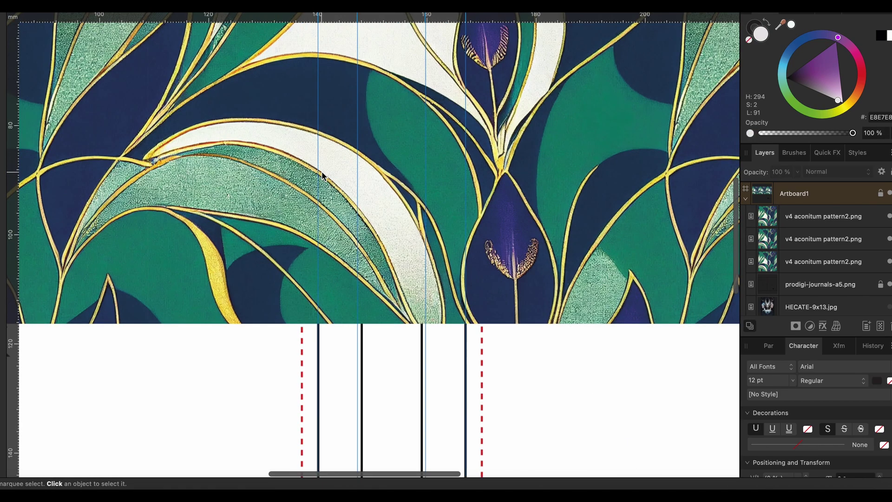
{"action": "scroll", "coordinate": [324, 176], "scroll_direction": "left", "scroll_amount": 5}
{"action": "scroll", "coordinate": [324, 176], "scroll_direction": "up", "scroll_amount": 2}
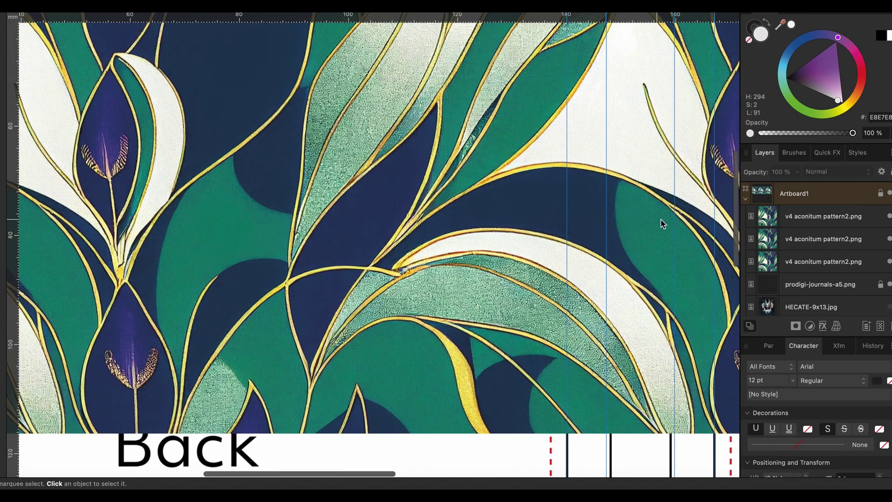
{"action": "scroll", "coordinate": [288, 221], "scroll_direction": "left", "scroll_amount": 5}
{"action": "scroll", "coordinate": [288, 221], "scroll_direction": "right", "scroll_amount": 5}
{"action": "scroll", "coordinate": [288, 220], "scroll_direction": "right", "scroll_amount": 2}
{"action": "scroll", "coordinate": [288, 220], "scroll_direction": "down", "scroll_amount": 3}
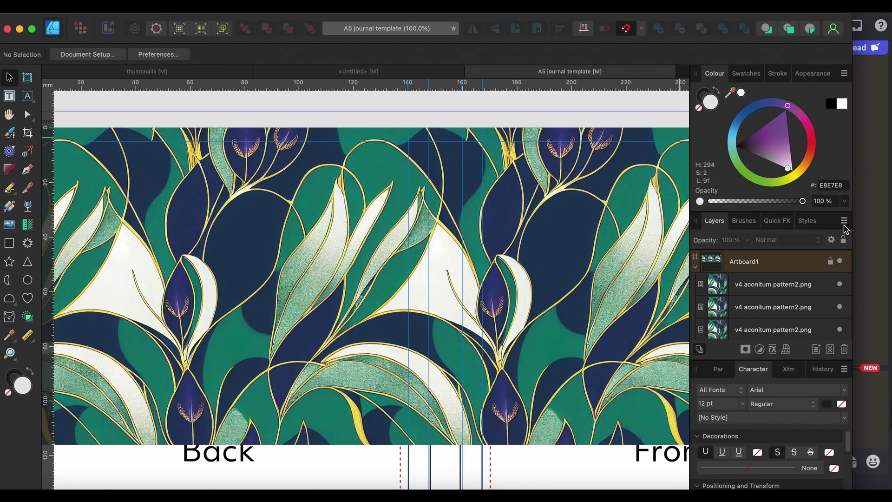
{"action": "left_click_drag", "start_coordinate": [851, 213], "coordinate": [884, 214]}
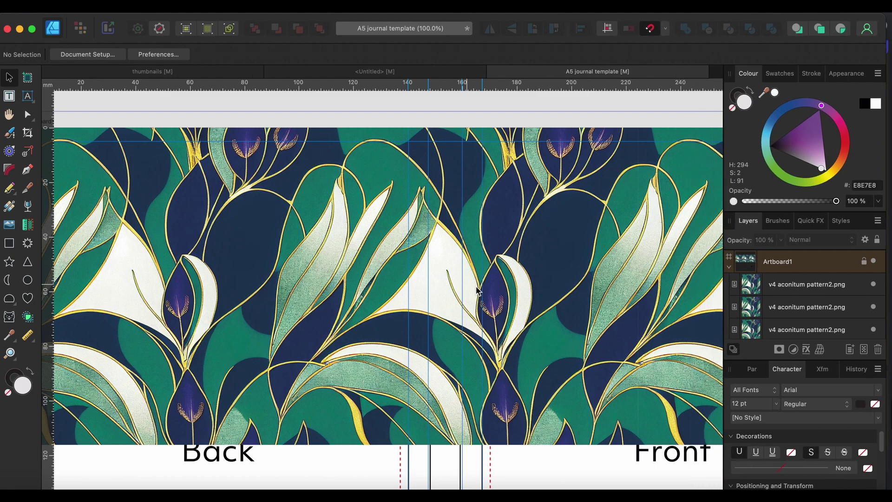
{"action": "key", "text": "super+a"}
{"action": "key", "text": "super+0"}
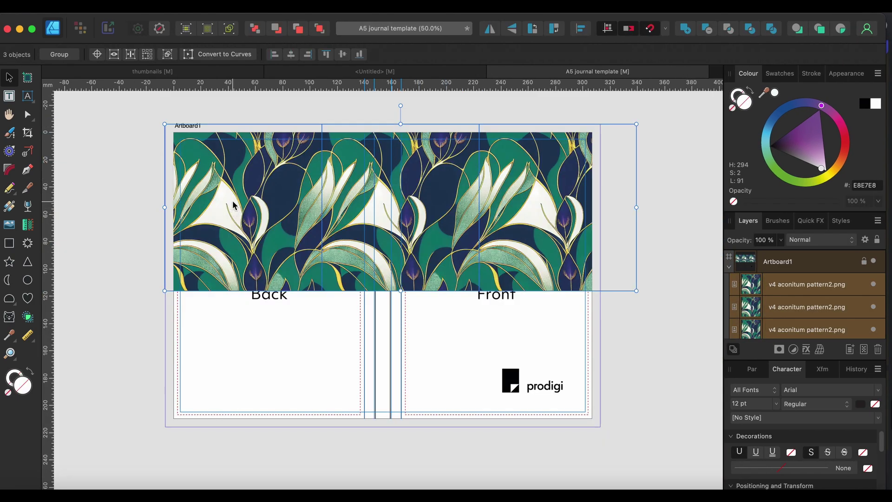
- Clone the three-tile row downward into a second row, deselect, and select the tile layers in Layers
{"action": "left_click_drag", "start_coordinate": [234, 206], "coordinate": [234, 374]}
{"action": "left_click", "coordinate": [642, 247]}
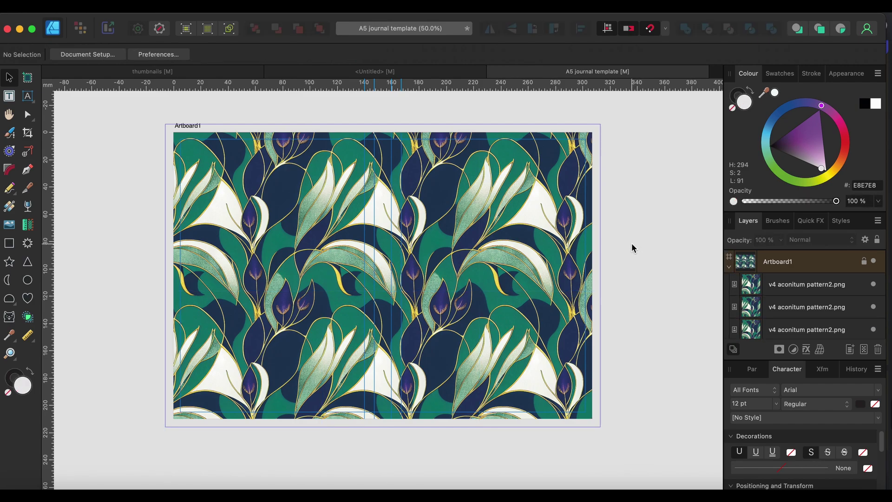
{"action": "scroll", "coordinate": [632, 249], "scroll_direction": "right", "scroll_amount": 3}
{"action": "scroll", "coordinate": [632, 249], "scroll_direction": "left", "scroll_amount": 2}
{"action": "left_click", "coordinate": [795, 284]}
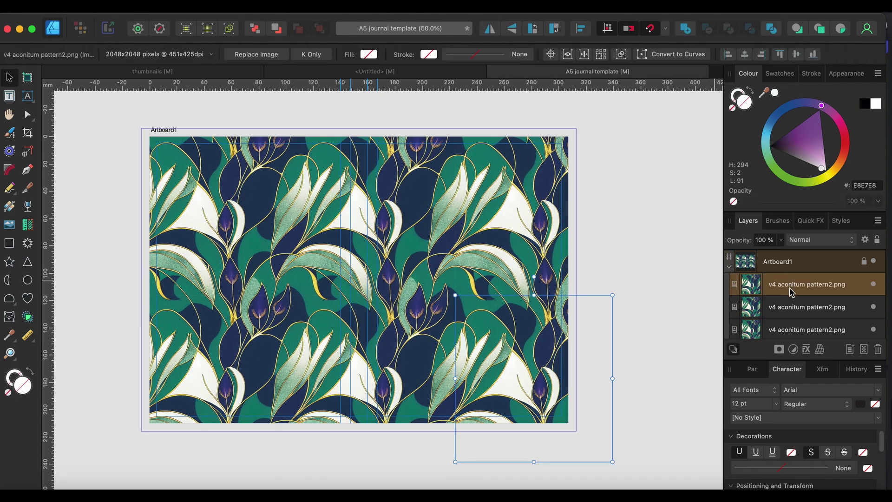
{"action": "scroll", "coordinate": [795, 306], "scroll_direction": "down", "scroll_amount": 3}
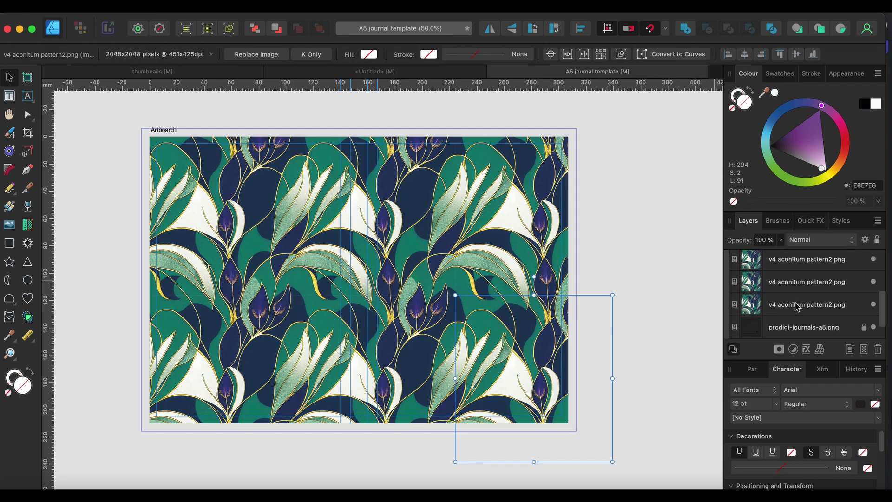
- Select the remaining aconitum tiles, group them with Cmd+G, drag the group left and deselect
{"action": "left_click", "coordinate": [786, 281], "text": "shift"}
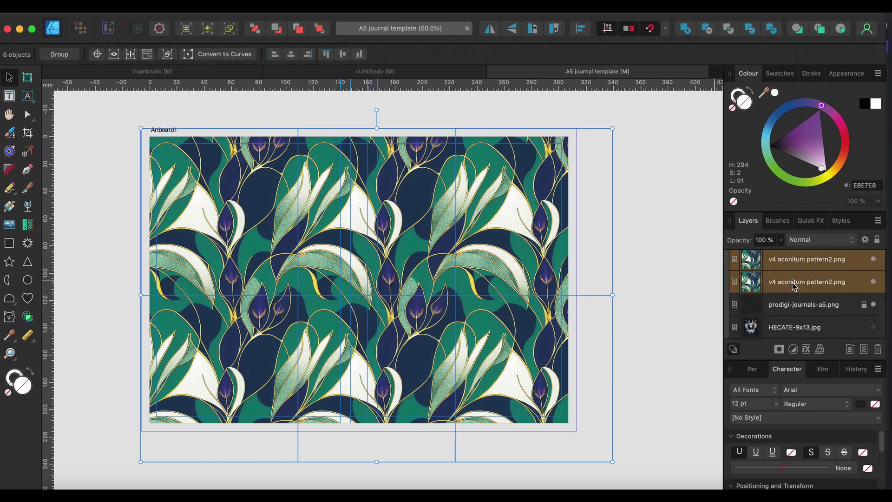
{"action": "key", "text": "super+g"}
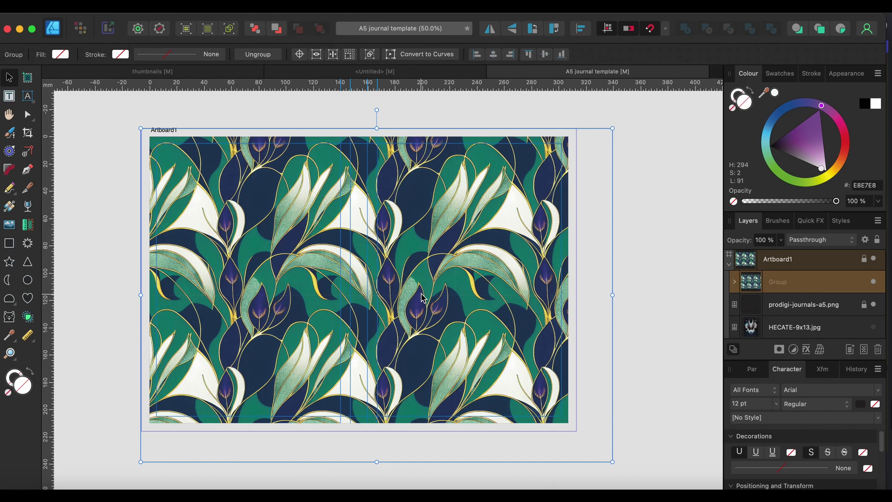
{"action": "left_click_drag", "start_coordinate": [457, 314], "coordinate": [424, 294]}
{"action": "key", "text": "super+d"}
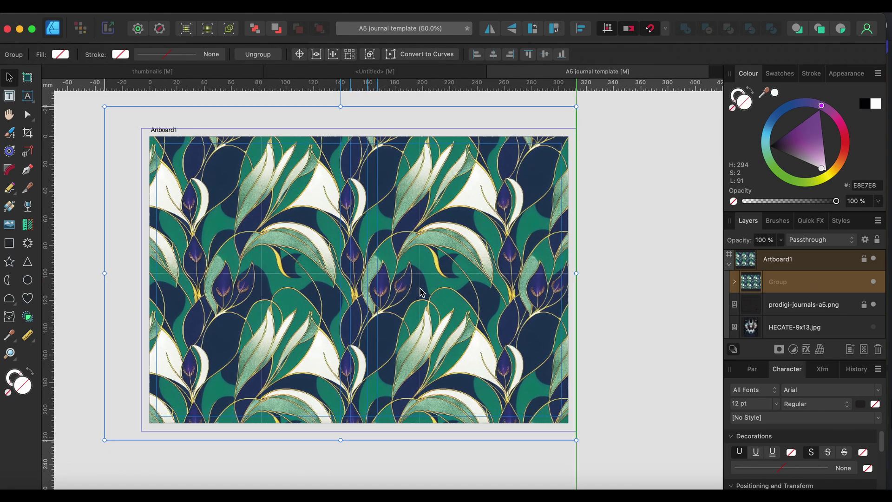
- Zoom in and pan around the artboard to inspect the tile seams
{"action": "scroll", "coordinate": [250, 312], "scroll_direction": "up", "scroll_amount": 1}
{"action": "scroll", "coordinate": [250, 312], "scroll_direction": "up", "scroll_amount": 3}
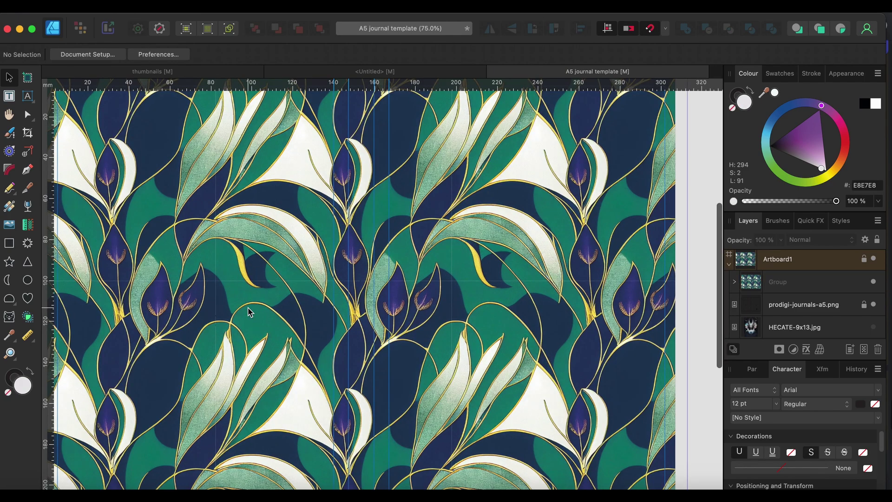
{"action": "scroll", "coordinate": [250, 312], "scroll_direction": "up", "scroll_amount": 2}
{"action": "scroll", "coordinate": [250, 313], "scroll_direction": "left", "scroll_amount": 1}
{"action": "scroll", "coordinate": [250, 312], "scroll_direction": "left", "scroll_amount": 10}
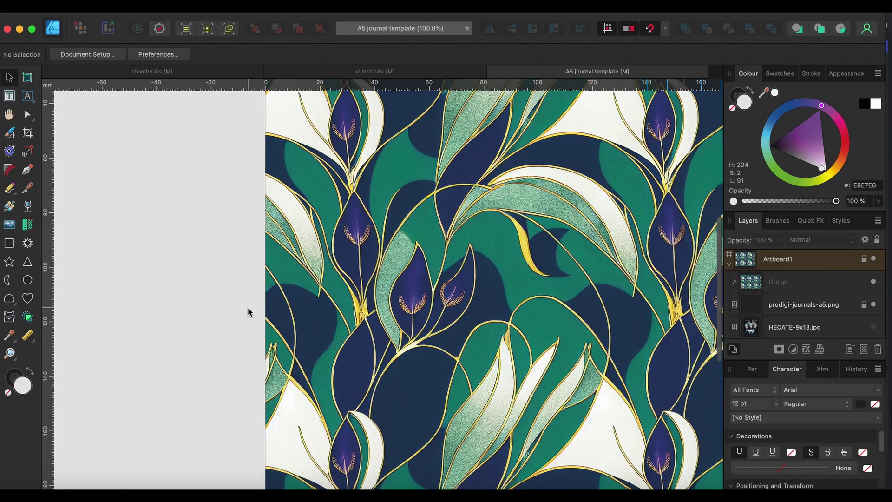
{"action": "scroll", "coordinate": [250, 312], "scroll_direction": "right", "scroll_amount": 5}
{"action": "scroll", "coordinate": [250, 312], "scroll_direction": "down", "scroll_amount": 3}
{"action": "scroll", "coordinate": [250, 312], "scroll_direction": "up", "scroll_amount": 5}
{"action": "scroll", "coordinate": [250, 312], "scroll_direction": "down", "scroll_amount": 5}
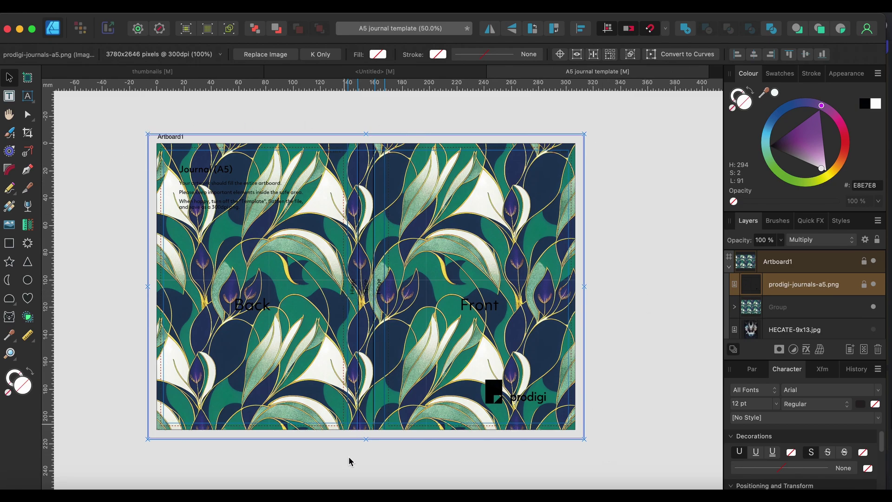
- Draw a rectangle on the front cover and nudge it into place
{"action": "key", "text": "m"}
{"action": "mouse_move", "coordinate": [422, 225]}
{"action": "left_mouse_down"}
{"action": "mouse_move", "coordinate": [528, 277]}
{"action": "mouse_move", "coordinate": [528, 286]}
{"action": "left_mouse_up"}
{"action": "key", "text": "v"}
{"action": "mouse_move", "coordinate": [463, 260]}
{"action": "left_mouse_down"}
{"action": "mouse_move", "coordinate": [454, 260]}
{"action": "mouse_move", "coordinate": [467, 263]}
{"action": "left_mouse_up"}
- Widen the rectangle, add a vertical centre guide and shrink it centred on the cover
{"action": "scroll", "coordinate": [467, 263], "scroll_direction": "up", "scroll_amount": 2}
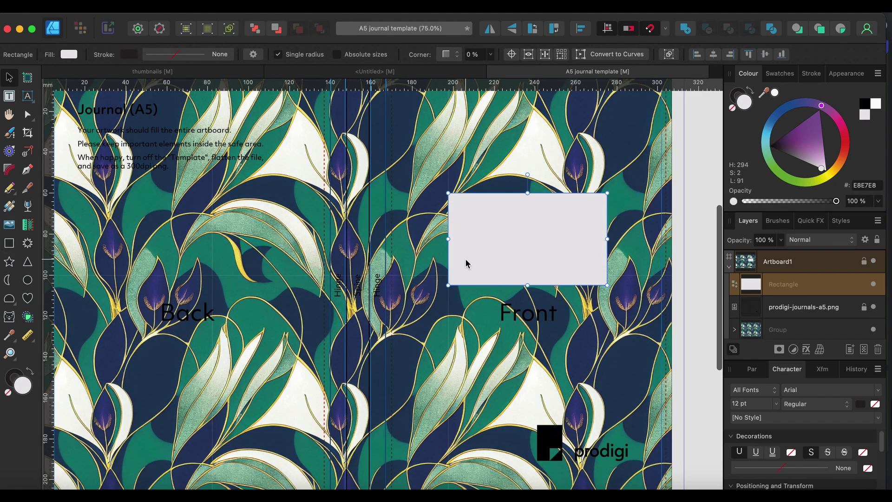
{"action": "scroll", "coordinate": [466, 263], "scroll_direction": "up", "scroll_amount": 3}
{"action": "scroll", "coordinate": [466, 262], "scroll_direction": "down", "scroll_amount": 1}
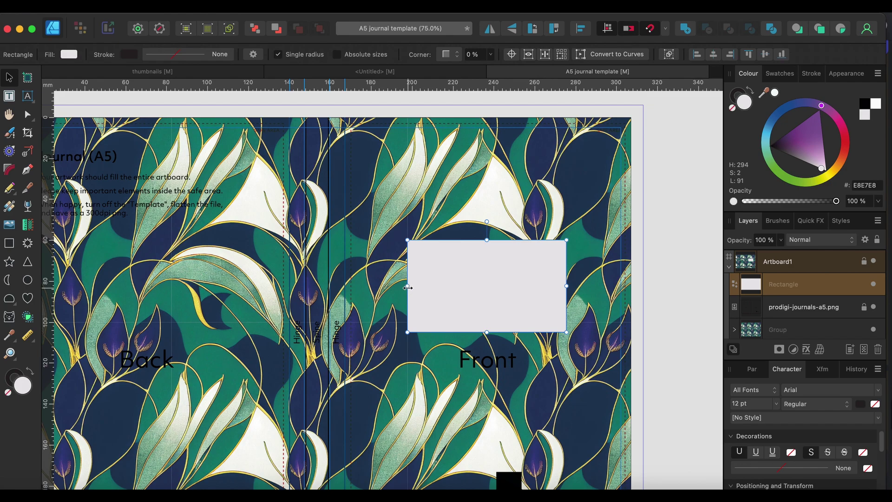
{"action": "left_click_drag", "start_coordinate": [407, 287], "coordinate": [622, 283]}
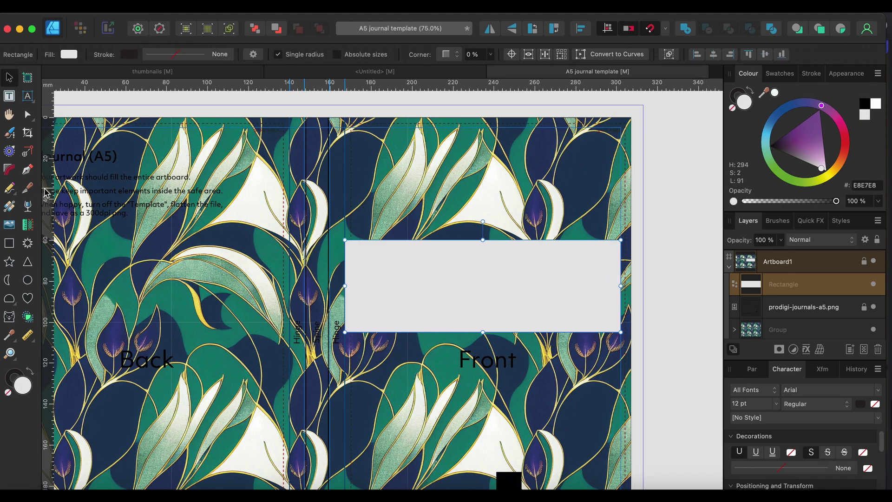
{"action": "left_click_drag", "start_coordinate": [49, 195], "coordinate": [483, 219]}
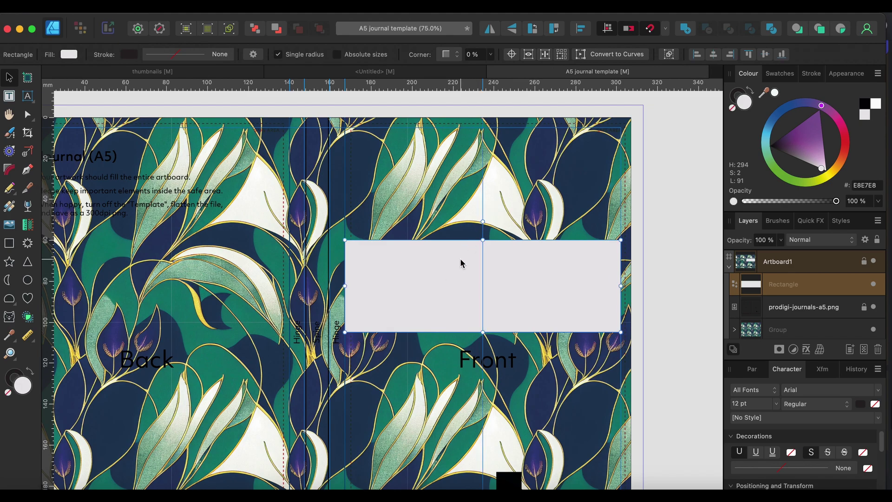
{"action": "left_click_drag", "start_coordinate": [344, 332], "coordinate": [400, 310]}
- Lower the rectangle slightly and type 'Composition' and 'Notebook' on two lines inside it
{"action": "left_click_drag", "start_coordinate": [495, 287], "coordinate": [495, 297]}
{"action": "key", "text": "t"}
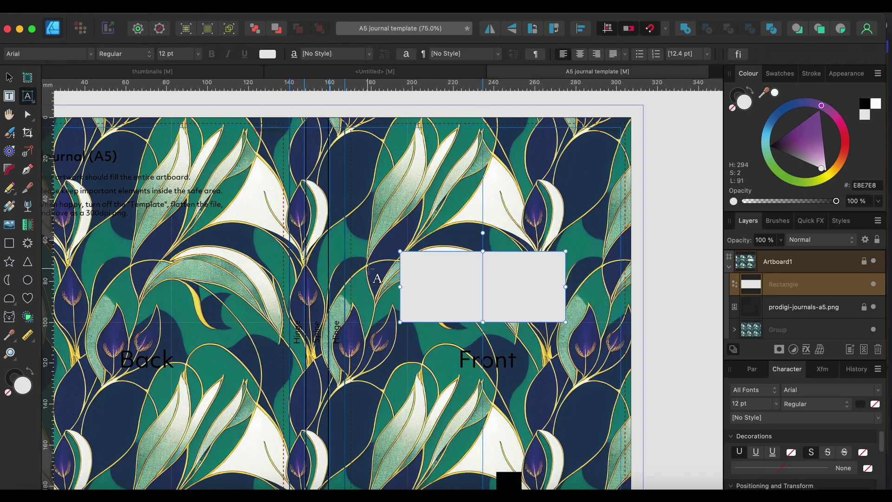
{"action": "left_click_drag", "start_coordinate": [406, 260], "coordinate": [408, 288]}
{"action": "type", "text": "Comp"}
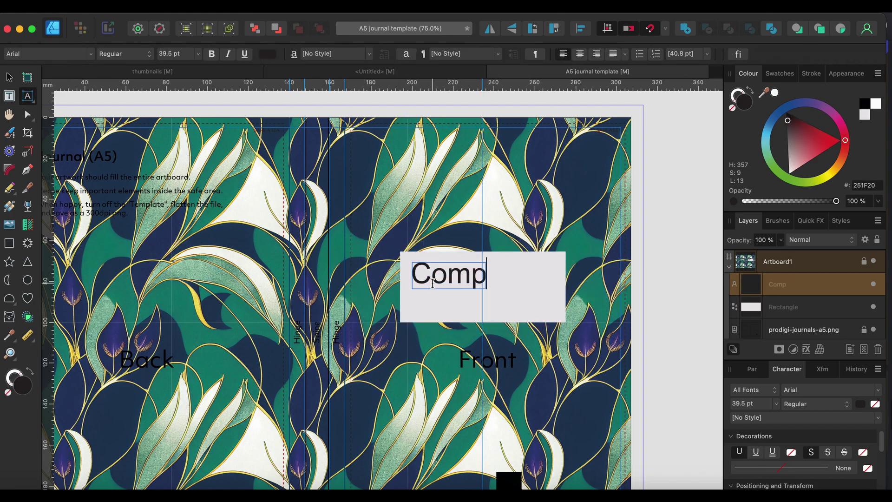
{"action": "type", "text": "osition"}
{"action": "key", "text": "Return"}
{"action": "type", "text": "Notebook"}
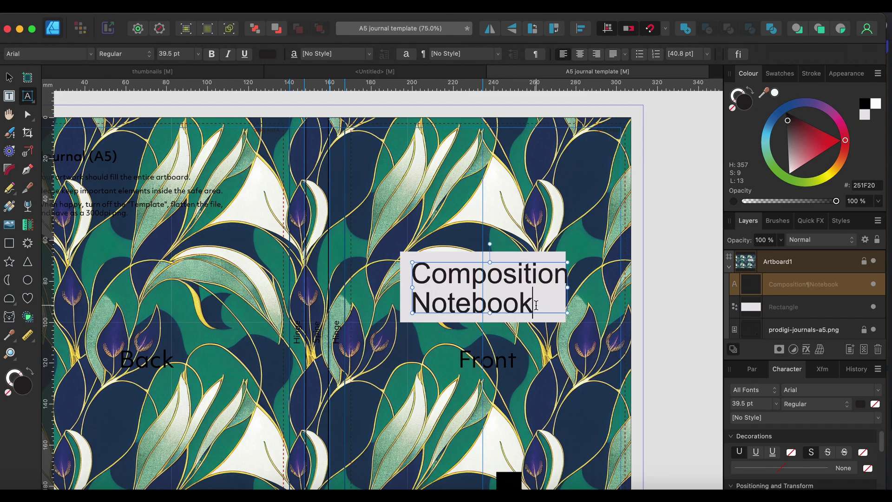
- Style the label text in Anders at 30 pt, centre-aligned, in the pattern's dark blue
{"action": "left_click_drag", "start_coordinate": [535, 305], "coordinate": [399, 278]}
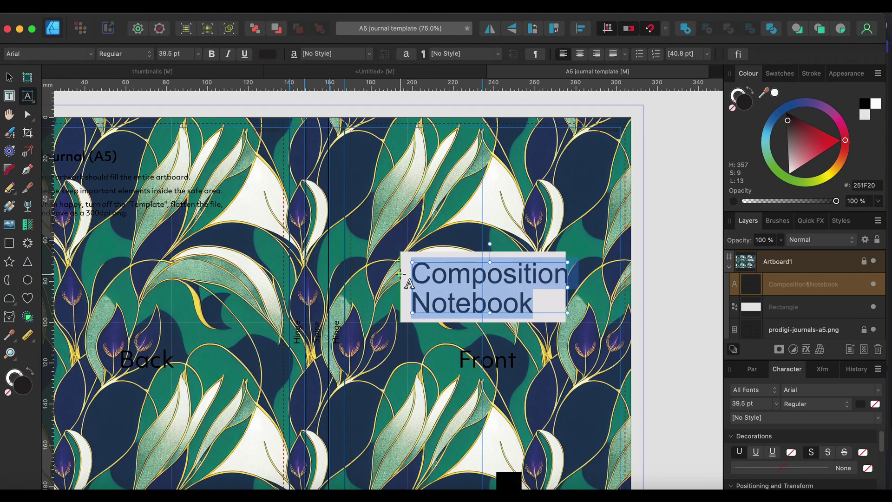
{"action": "left_click", "coordinate": [47, 53]}
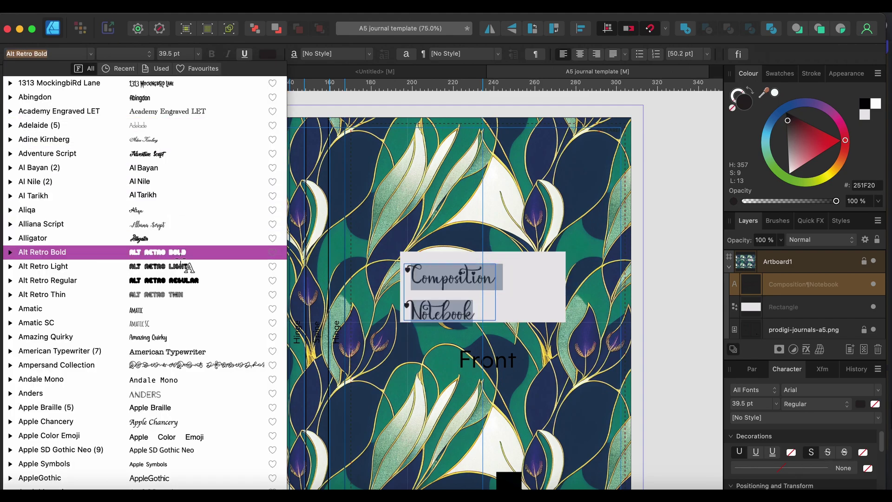
{"action": "left_click", "coordinate": [31, 393]}
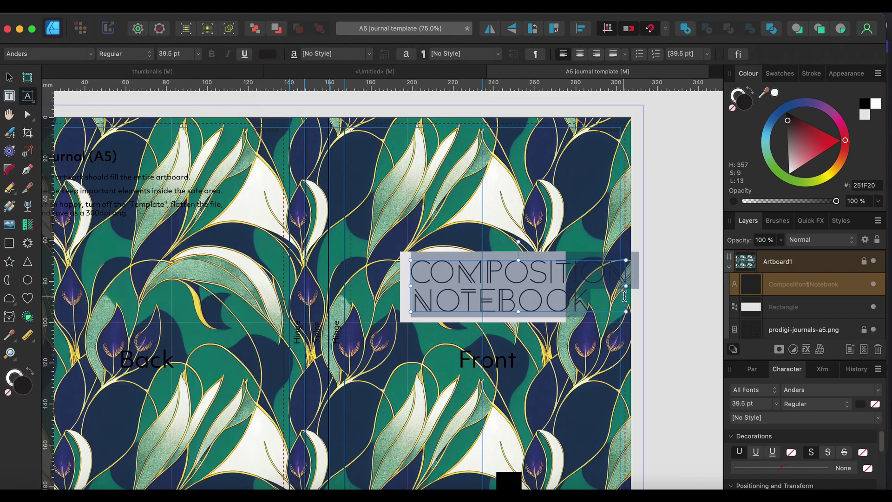
{"action": "left_click", "coordinate": [198, 54]}
{"action": "left_click", "coordinate": [184, 274]}
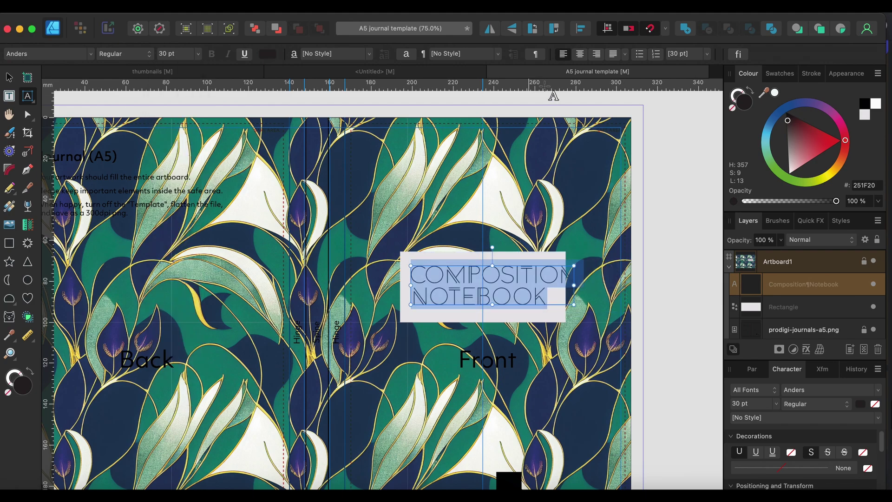
{"action": "left_click", "coordinate": [580, 54]}
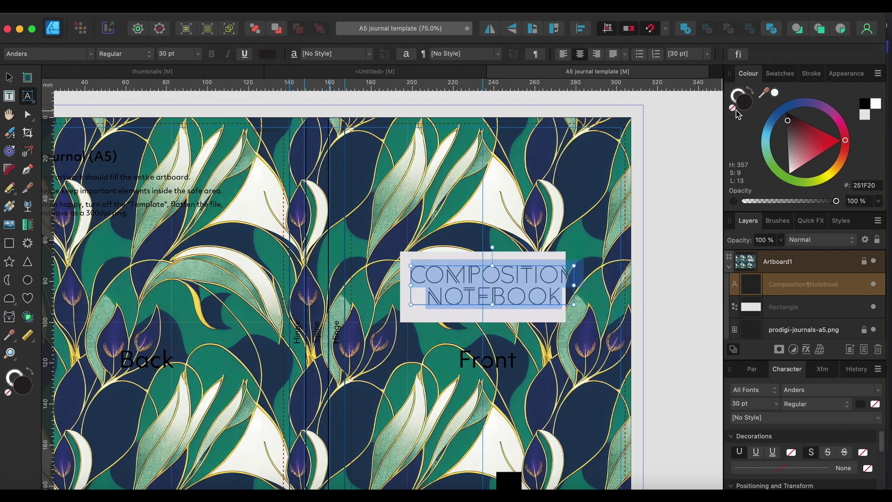
{"action": "left_click_drag", "start_coordinate": [763, 93], "coordinate": [359, 180]}
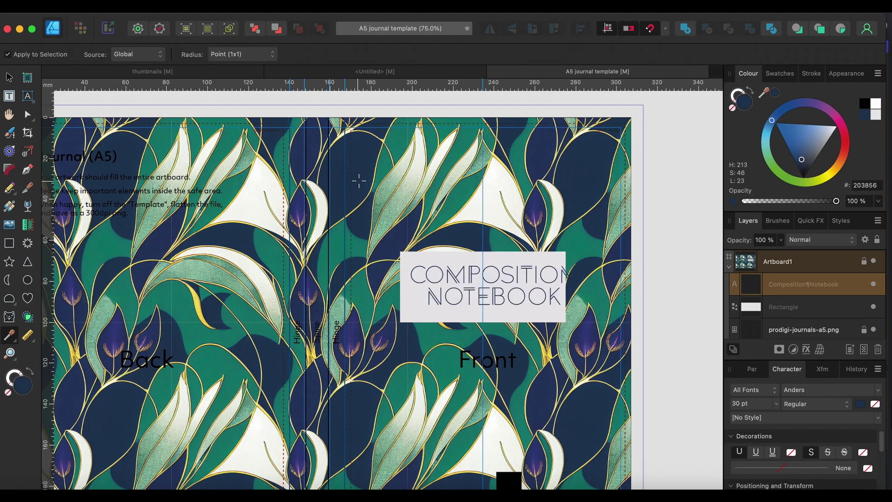
- Centre the label on the white box and resize the box to fit, 32.9 mm tall
{"action": "key", "text": "Escape"}
{"action": "left_click_drag", "start_coordinate": [483, 291], "coordinate": [503, 294]}
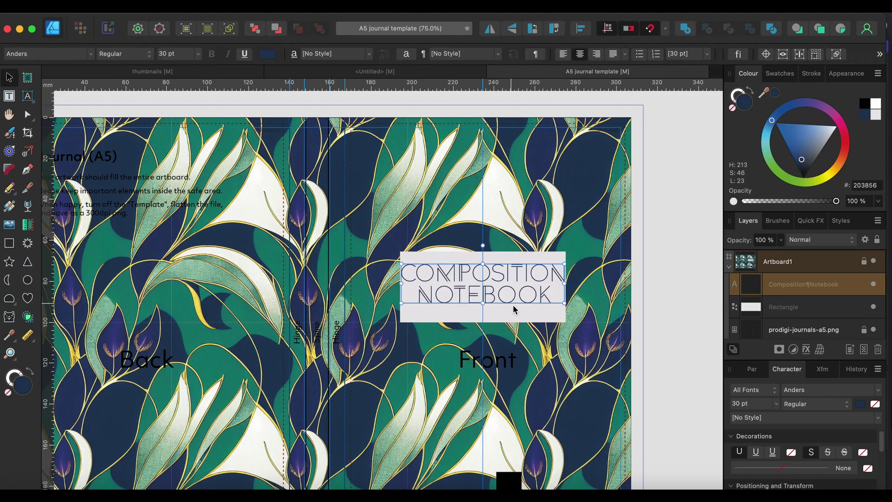
{"action": "key", "text": "Escape"}
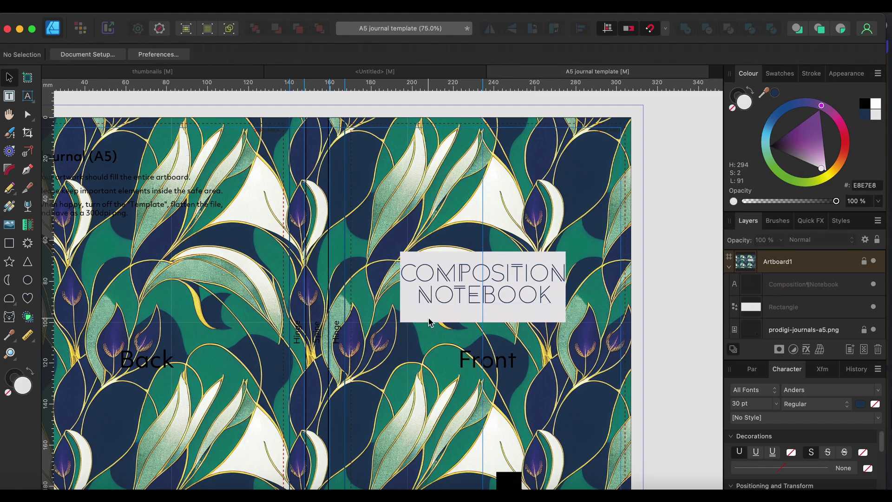
{"action": "left_click", "coordinate": [412, 321]}
{"action": "left_click_drag", "start_coordinate": [401, 323], "coordinate": [394, 323]}
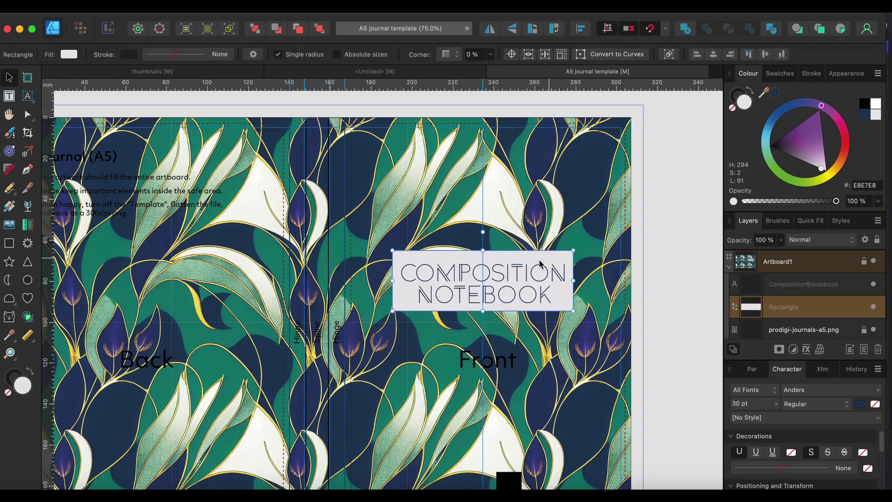
{"action": "left_click_drag", "start_coordinate": [483, 322], "coordinate": [483, 315]}
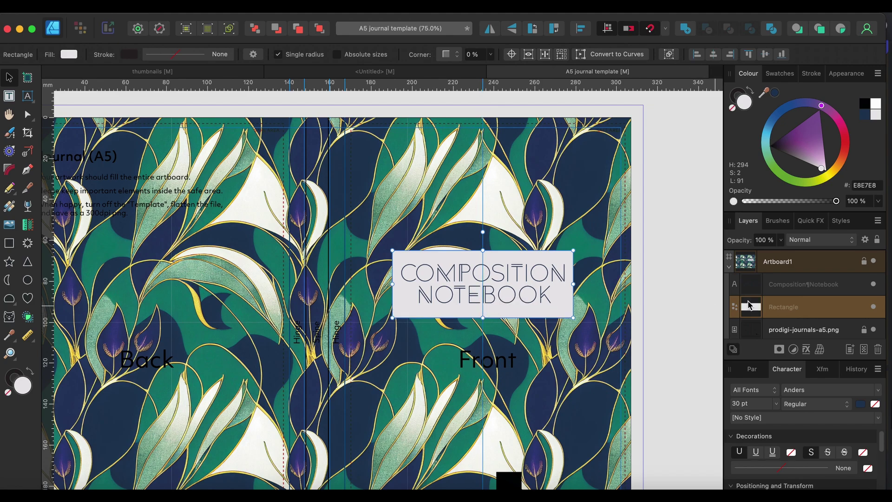
- Add a test 'LOGO' text near the bottom-left corner, then delete it
{"action": "key", "text": "Escape"}
{"action": "scroll", "coordinate": [271, 398], "scroll_direction": "down", "scroll_amount": 5}
{"action": "scroll", "coordinate": [271, 398], "scroll_direction": "left", "scroll_amount": 3}
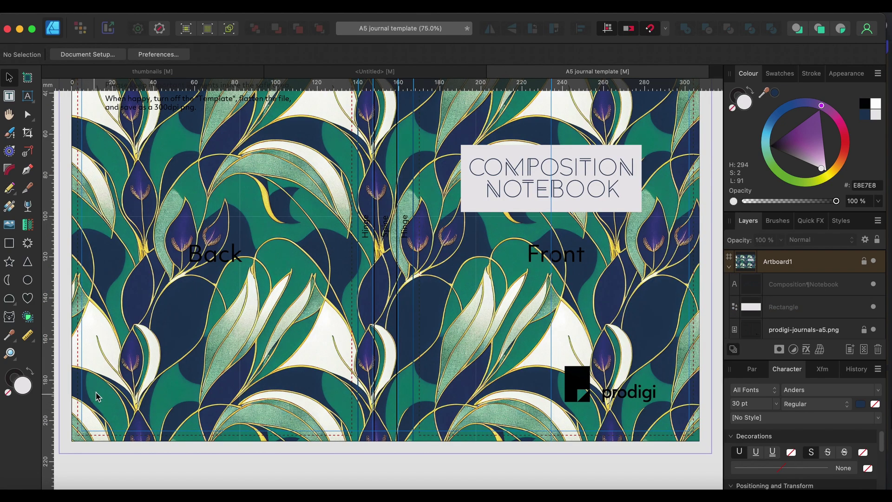
{"action": "key", "text": "t"}
{"action": "left_click_drag", "start_coordinate": [98, 392], "coordinate": [158, 438]}
{"action": "type", "text": "LOGO"}
{"action": "double_click", "coordinate": [165, 410]}
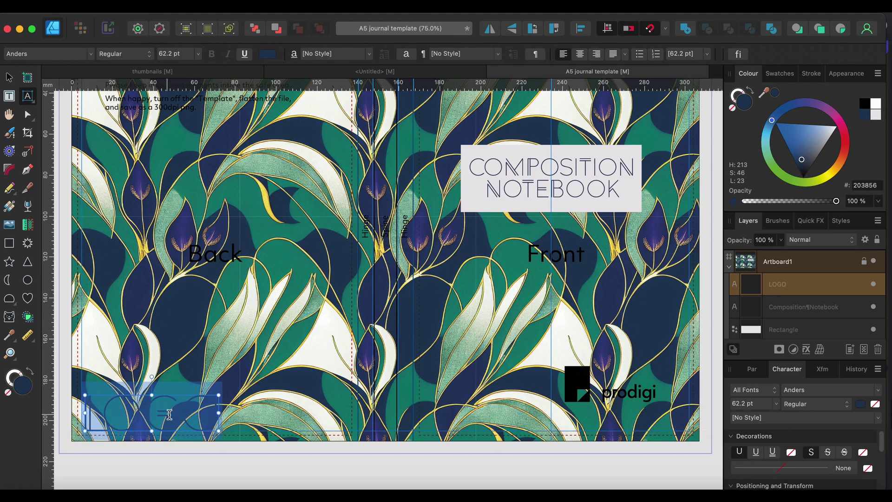
{"action": "key", "text": "BackSpace"}
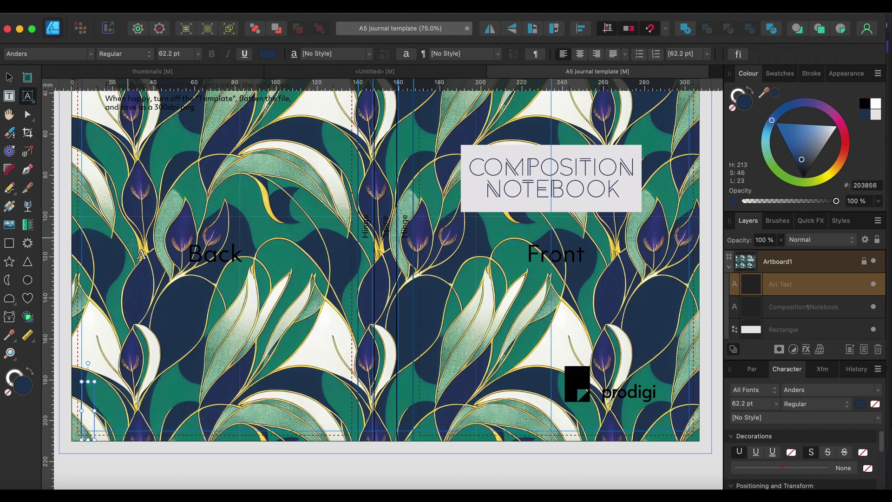
- Hide the prodigi-journals-a5.png template layer and zoom out to view the whole cover
{"action": "scroll", "coordinate": [219, 309], "scroll_direction": "up", "scroll_amount": 1}
{"action": "scroll", "coordinate": [218, 309], "scroll_direction": "up", "scroll_amount": 2}
{"action": "left_click", "coordinate": [825, 288]}
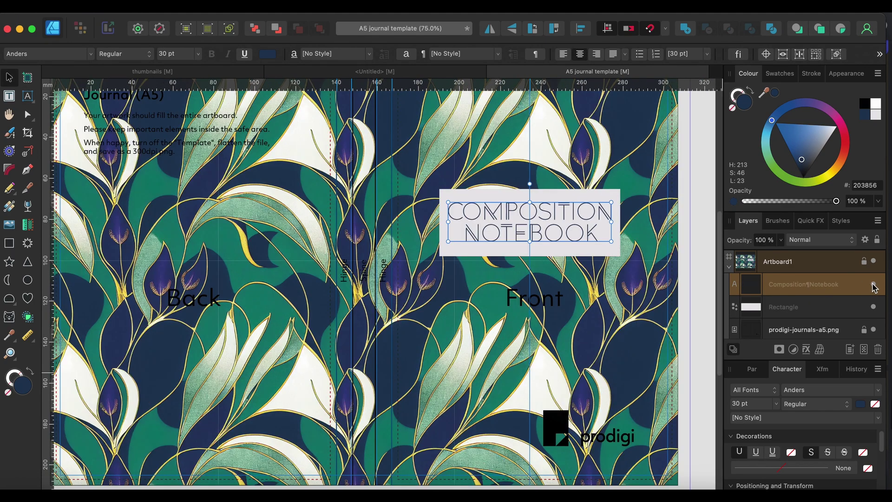
{"action": "scroll", "coordinate": [874, 302], "scroll_direction": "down", "scroll_amount": 1}
{"action": "left_click", "coordinate": [874, 316]}
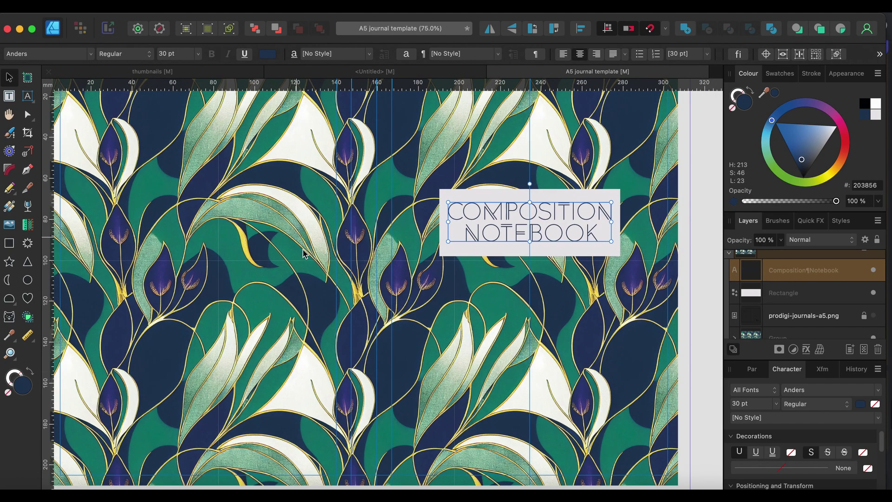
{"action": "key", "text": "super+minus"}
{"action": "left_click", "coordinate": [639, 263]}
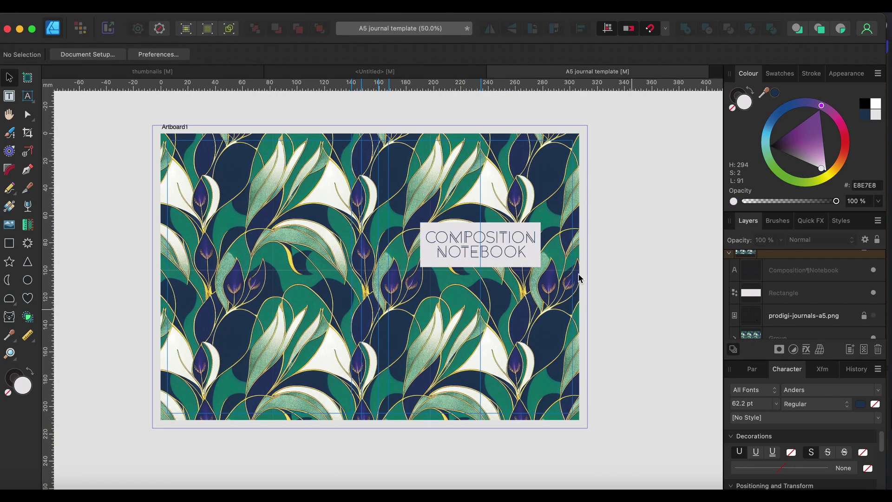
- Export the cover as a JPEG at quality 80, saved as 'A5 cover thumb'
{"action": "left_click", "coordinate": [81, 5]}
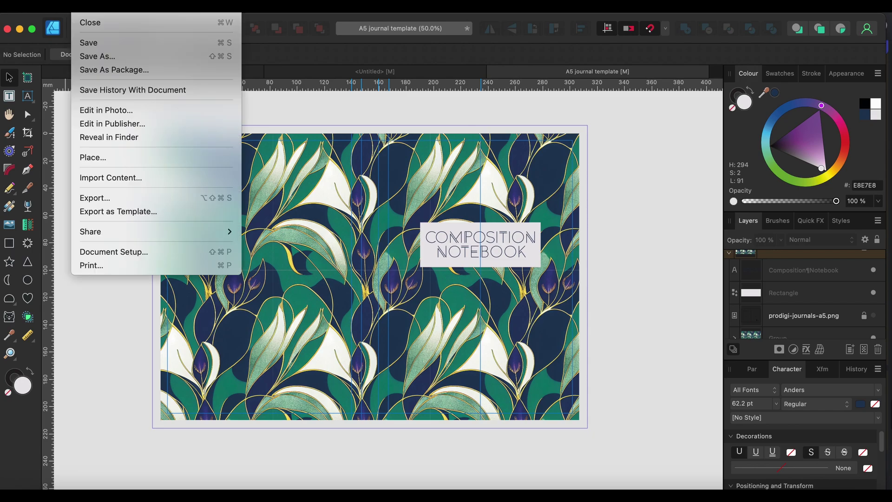
{"action": "left_click", "coordinate": [94, 203]}
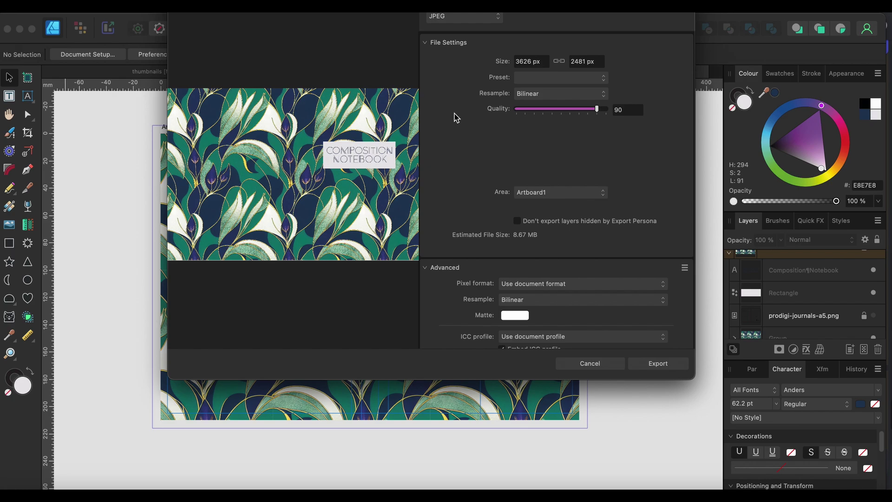
{"action": "left_click", "coordinate": [589, 110]}
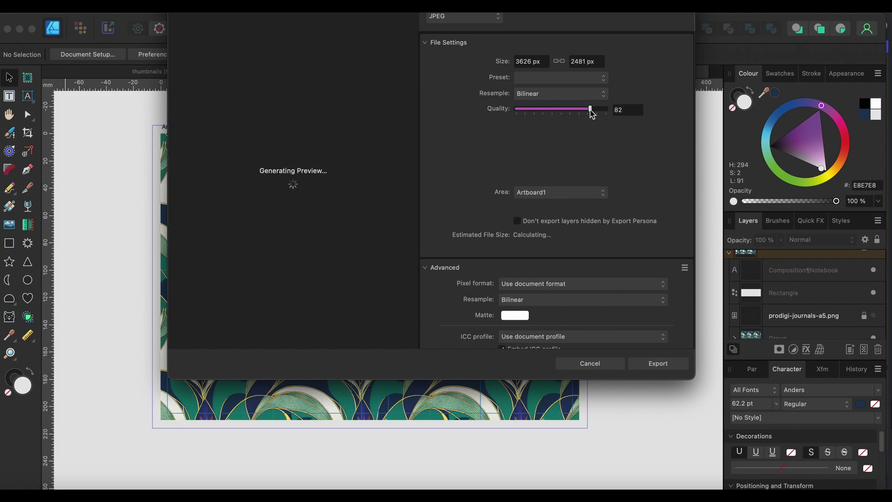
{"action": "mouse_move", "coordinate": [590, 109]}
{"action": "left_mouse_down"}
{"action": "mouse_move", "coordinate": [567, 109]}
{"action": "mouse_move", "coordinate": [578, 111]}
{"action": "left_mouse_up"}
{"action": "left_click", "coordinate": [657, 364]}
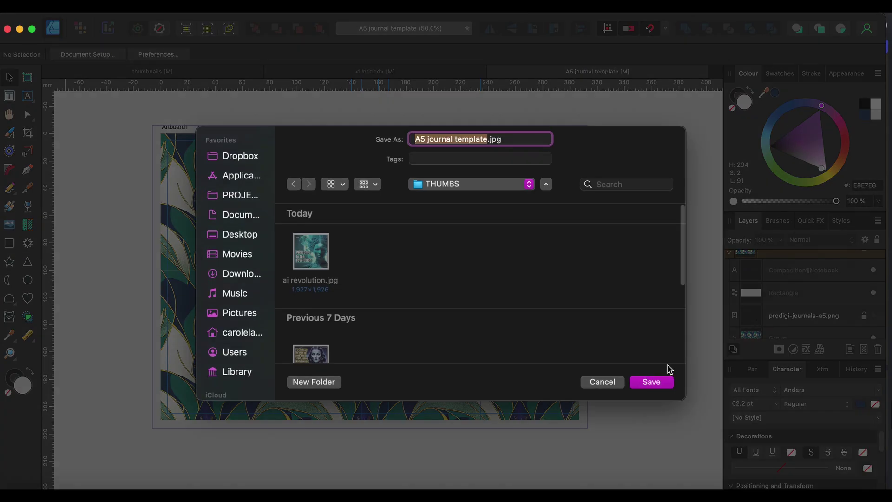
{"action": "type", "text": "A5 cover thumb"}
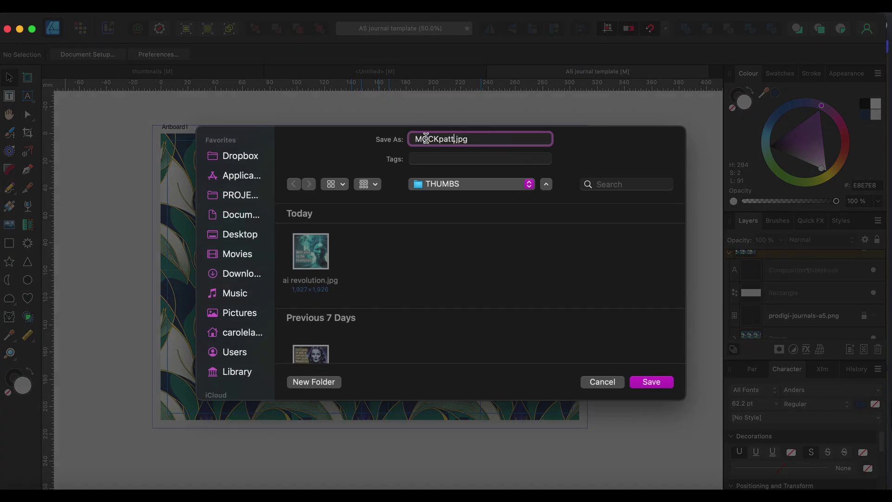
{"action": "key", "text": "Return"}
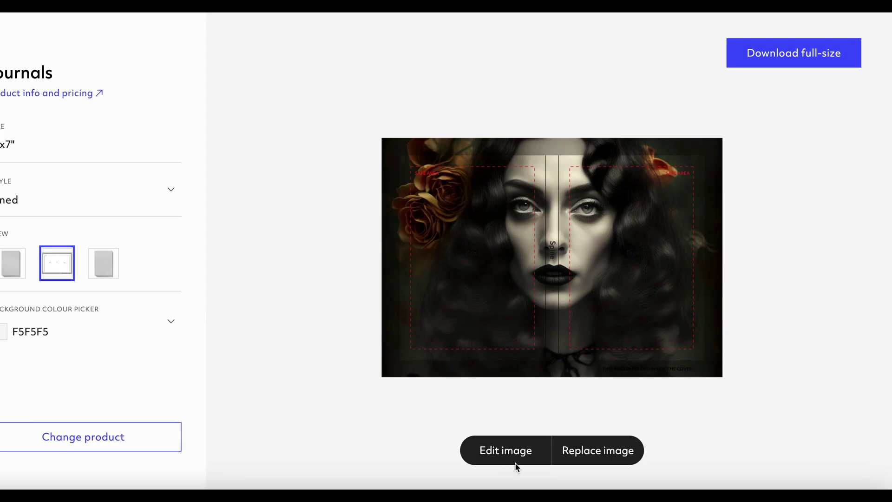
- Replace the mockup image with the exported cover and show the 3-D notebook view
{"action": "left_click", "coordinate": [584, 454]}
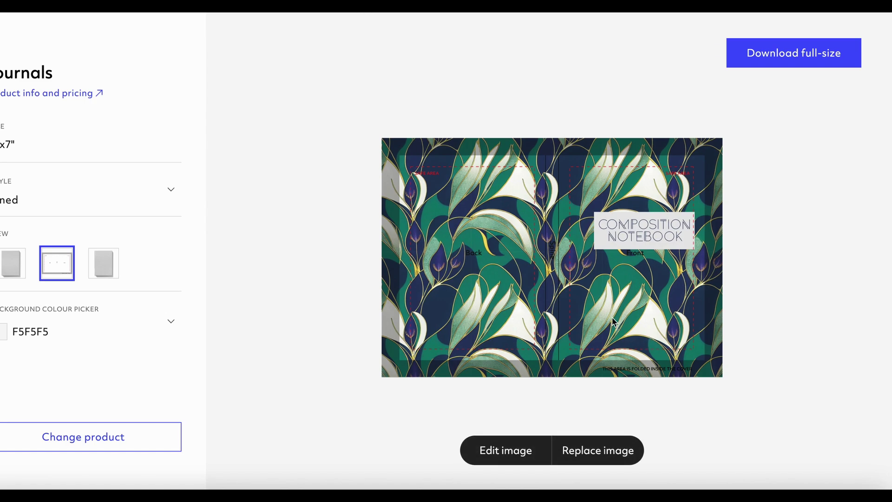
{"action": "left_click", "coordinate": [103, 263]}
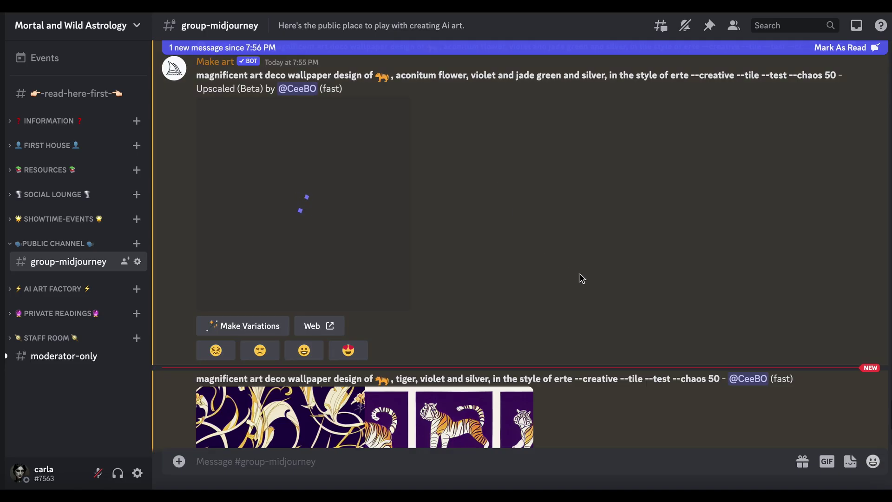
- Copy the previous tiger prompt and paste it into a new /imagine command
{"action": "scroll", "coordinate": [582, 278], "scroll_direction": "down", "scroll_amount": 3}
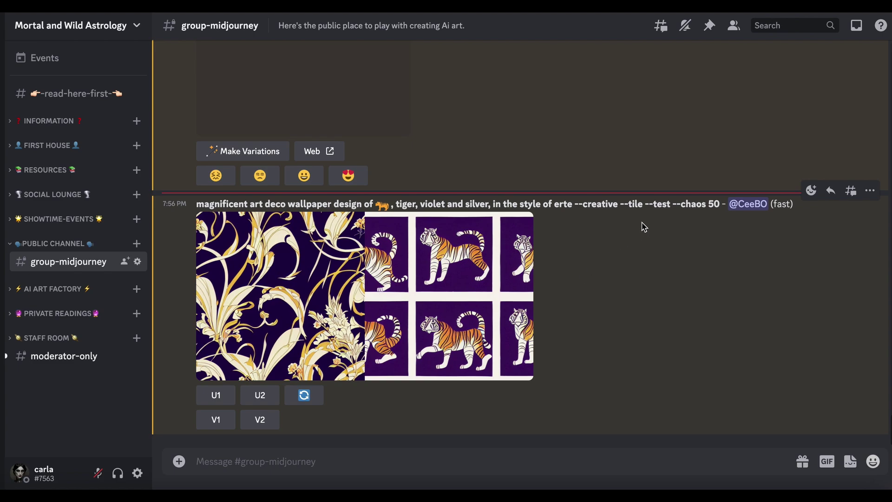
{"action": "left_click_drag", "start_coordinate": [719, 204], "coordinate": [192, 207]}
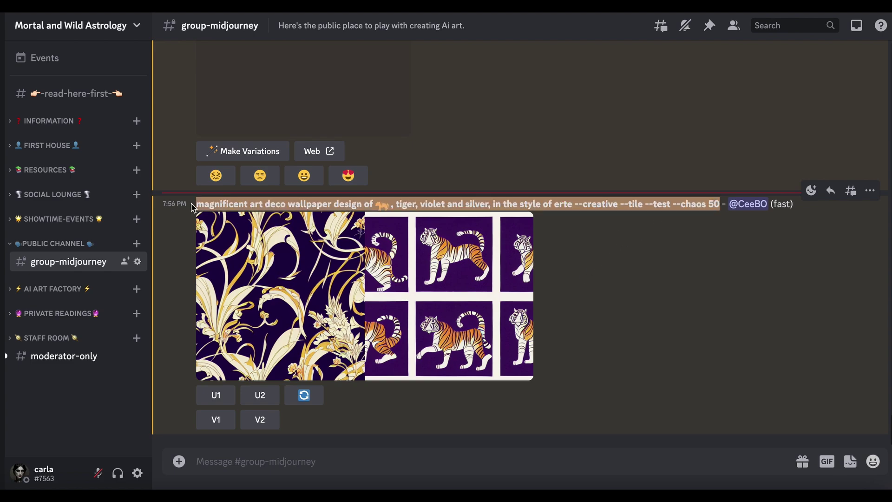
{"action": "key", "text": "ctrl+c"}
{"action": "left_click", "coordinate": [370, 461]}
{"action": "type", "text": "/imagine"}
{"action": "key", "text": "Tab"}
{"action": "key", "text": "ctrl+v"}
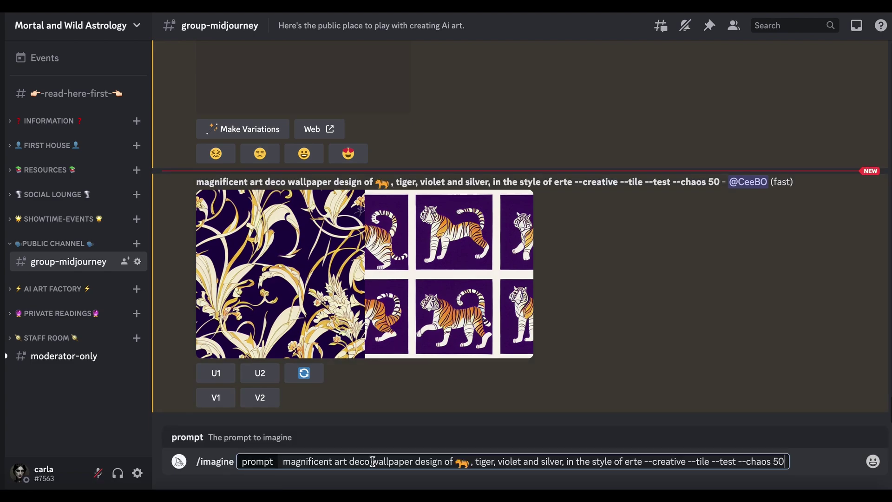
- Replace 'design' with 'tiger print pattern', delete the extra 'tiger', and send the prompt
{"action": "left_click", "coordinate": [372, 461]}
{"action": "double_click", "coordinate": [416, 459]}
{"action": "type", "text": "tiger print pattern"}
{"action": "double_click", "coordinate": [481, 461]}
{"action": "key", "text": "BackSpace"}
{"action": "key", "text": "BackSpace"}
{"action": "key", "text": "BackSpace"}
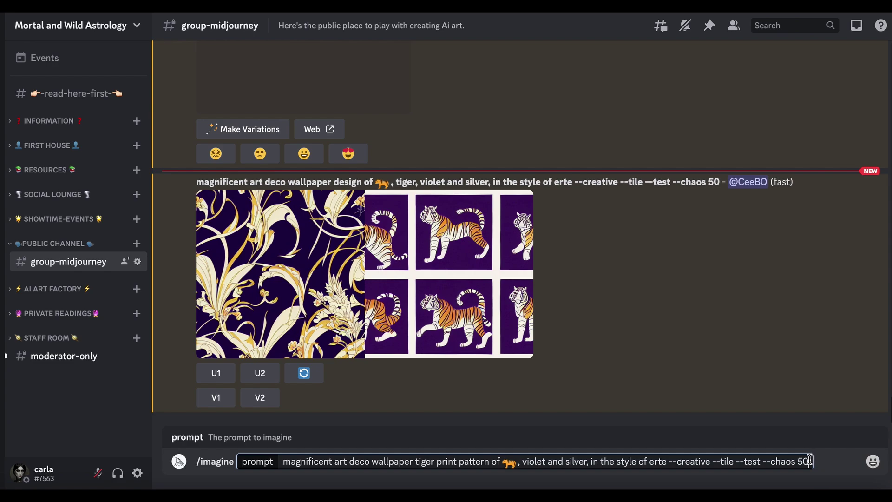
{"action": "key", "text": "Return"}
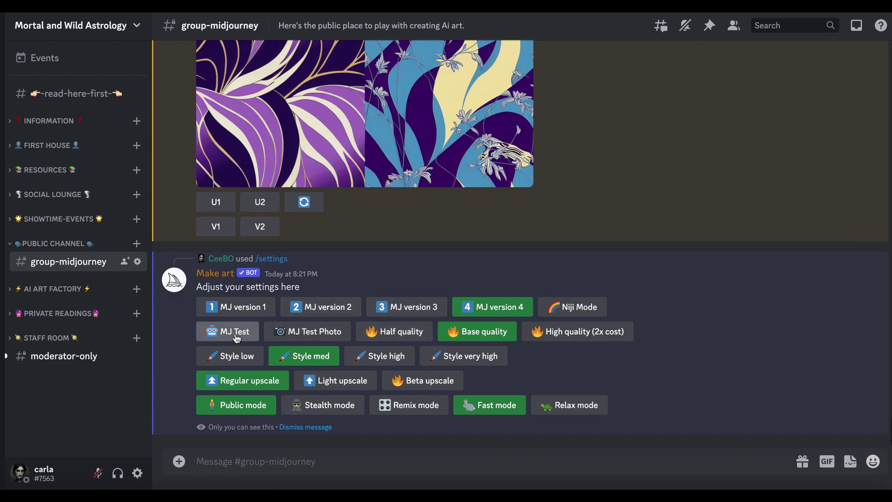
- Turn on MJ Test in the Midjourney settings so prompts get the --test suffix
{"action": "left_click", "coordinate": [236, 338]}
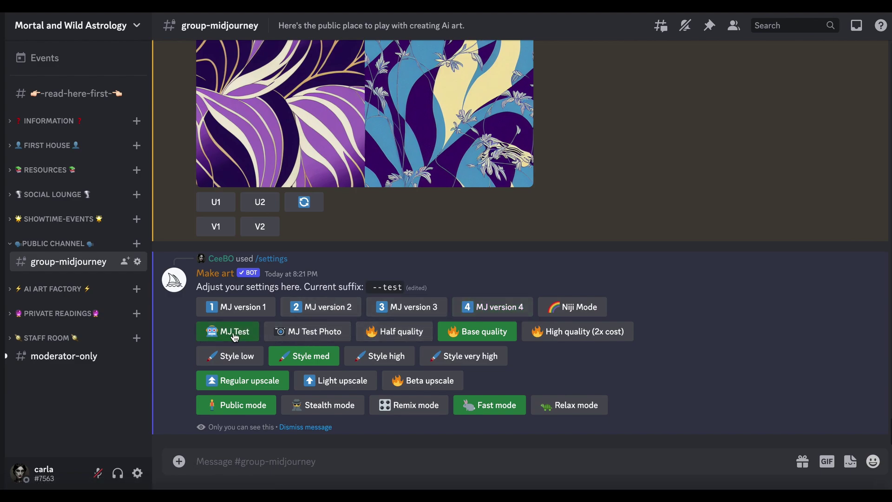
{"action": "scroll", "coordinate": [663, 260], "scroll_direction": "up", "scroll_amount": 3}
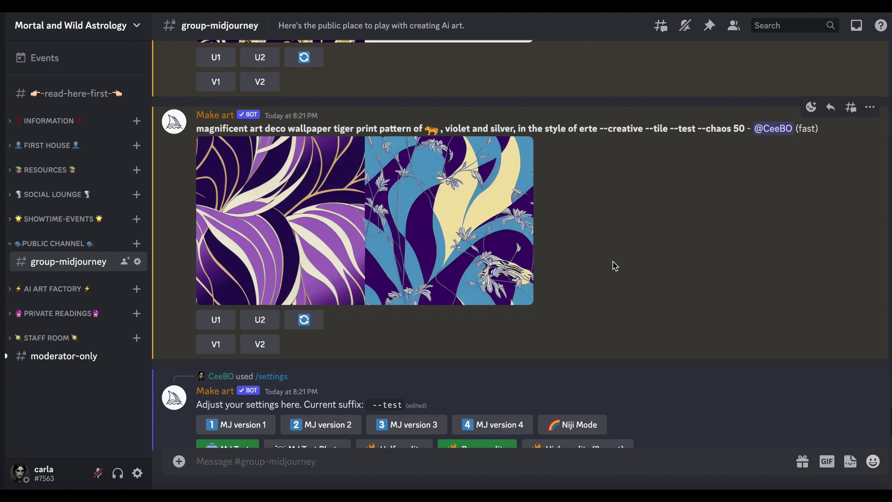
{"action": "scroll", "coordinate": [611, 265], "scroll_direction": "down", "scroll_amount": 3}
{"action": "scroll", "coordinate": [415, 317], "scroll_direction": "up", "scroll_amount": 5}
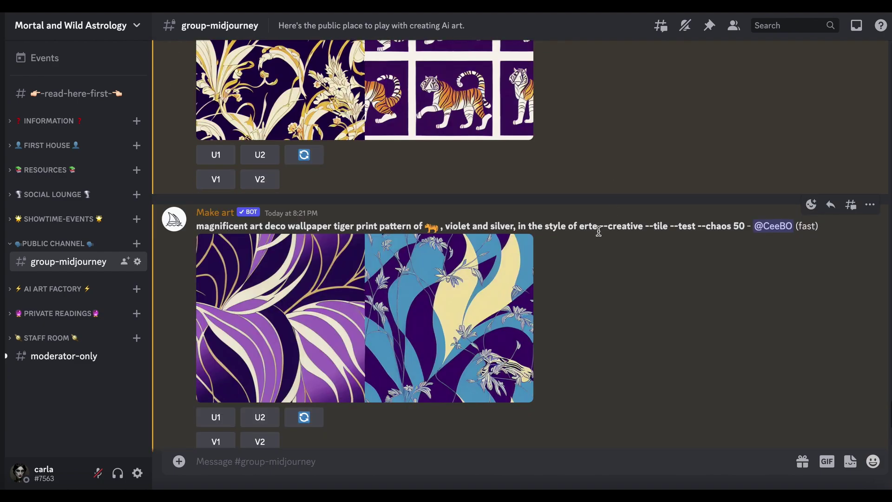